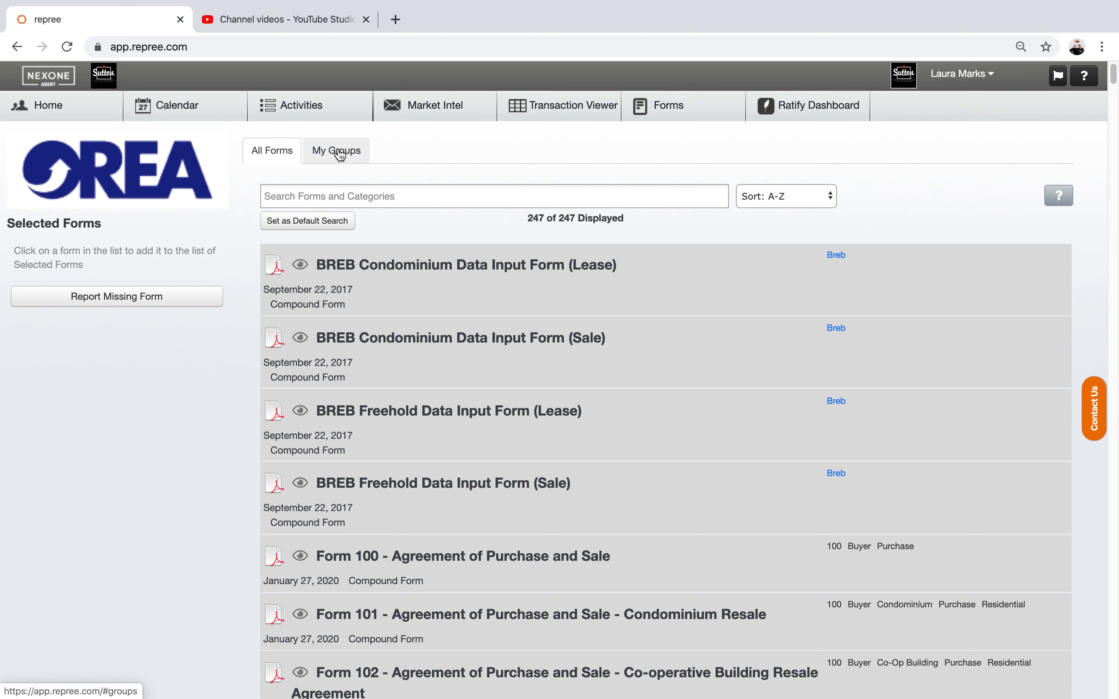
Populate the form group "A) Residential: Agreement of Purchase & Sale Freehold" from My Groups, continuing without property data
{"action": "left_click", "coordinate": [340, 154]}
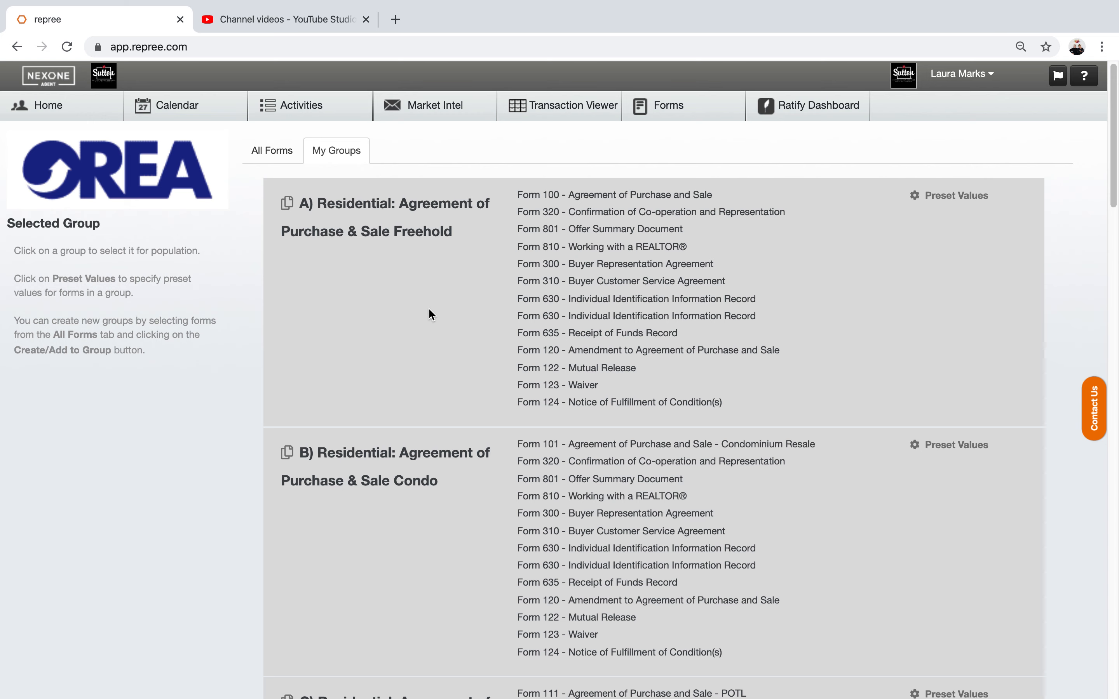
{"action": "left_click", "coordinate": [393, 310]}
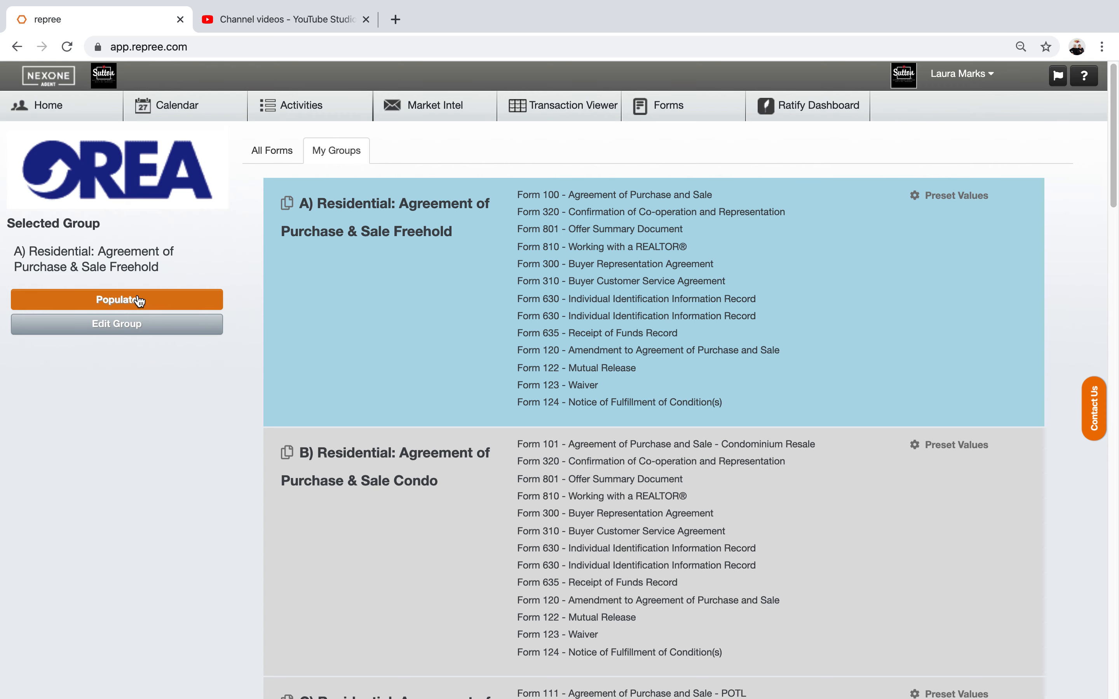
{"action": "left_click", "coordinate": [138, 301]}
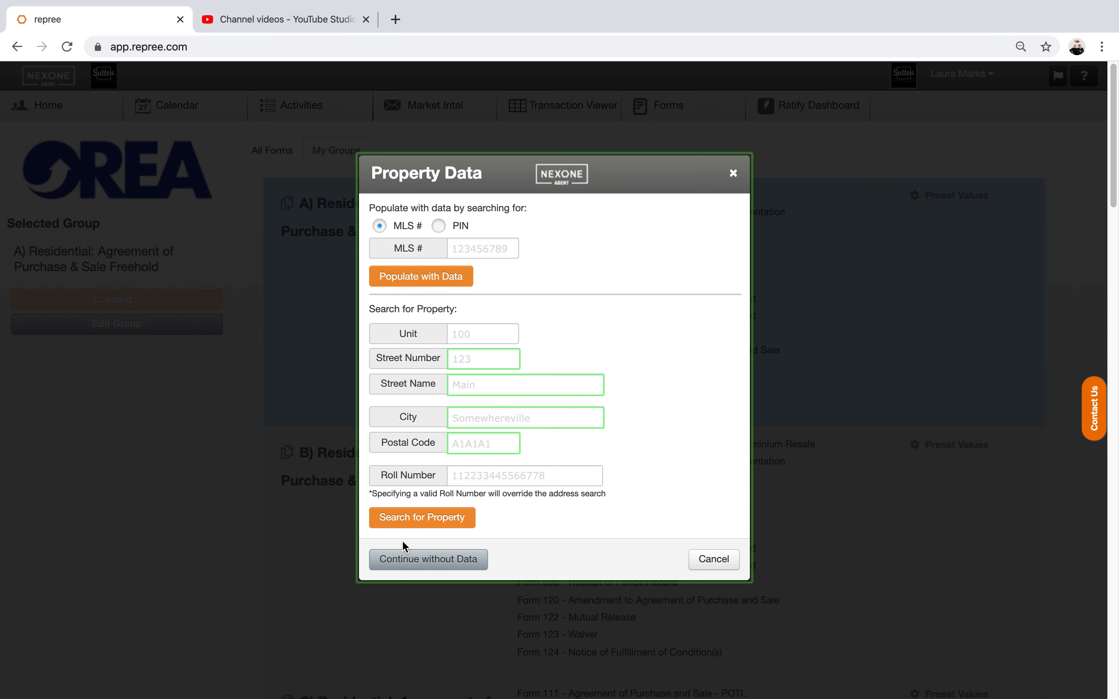
{"action": "left_click", "coordinate": [404, 560]}
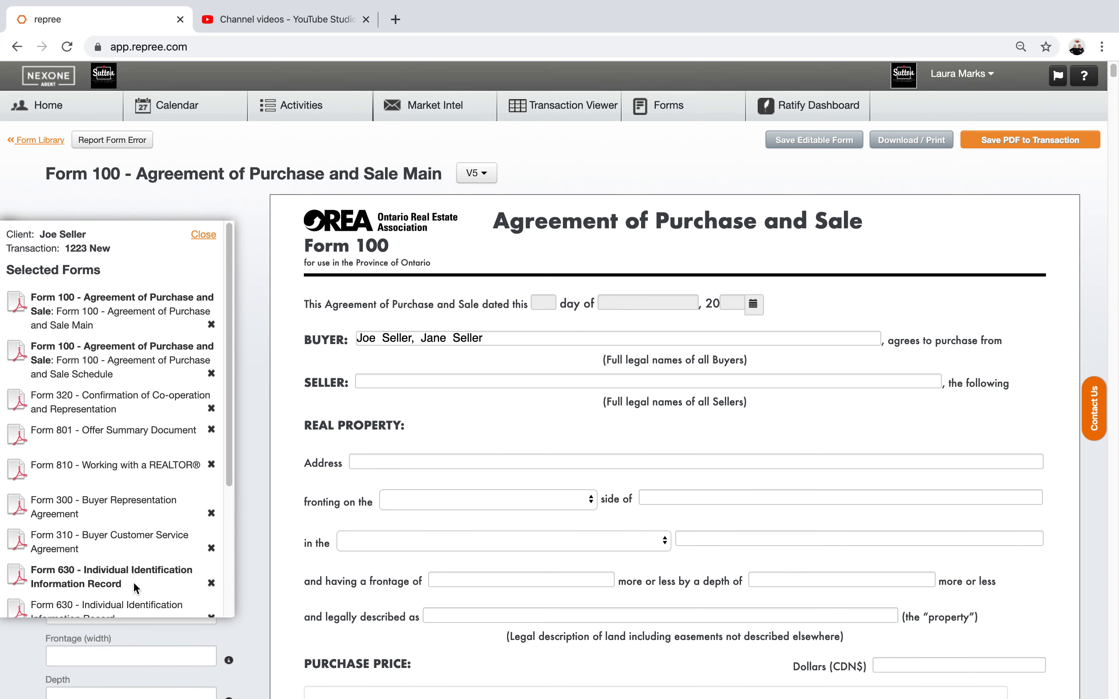
Collapse the list of selected forms, briefly reopening it once, to uncover the Form 100 entry fields
{"action": "left_click", "coordinate": [210, 235]}
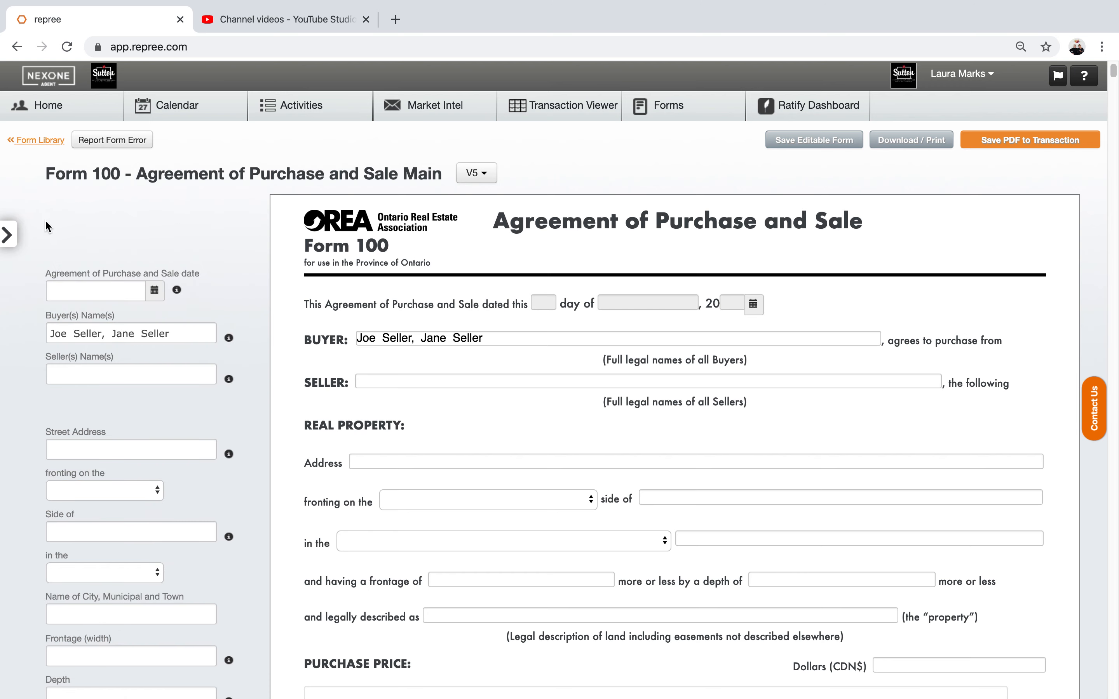
{"action": "left_click", "coordinate": [7, 236]}
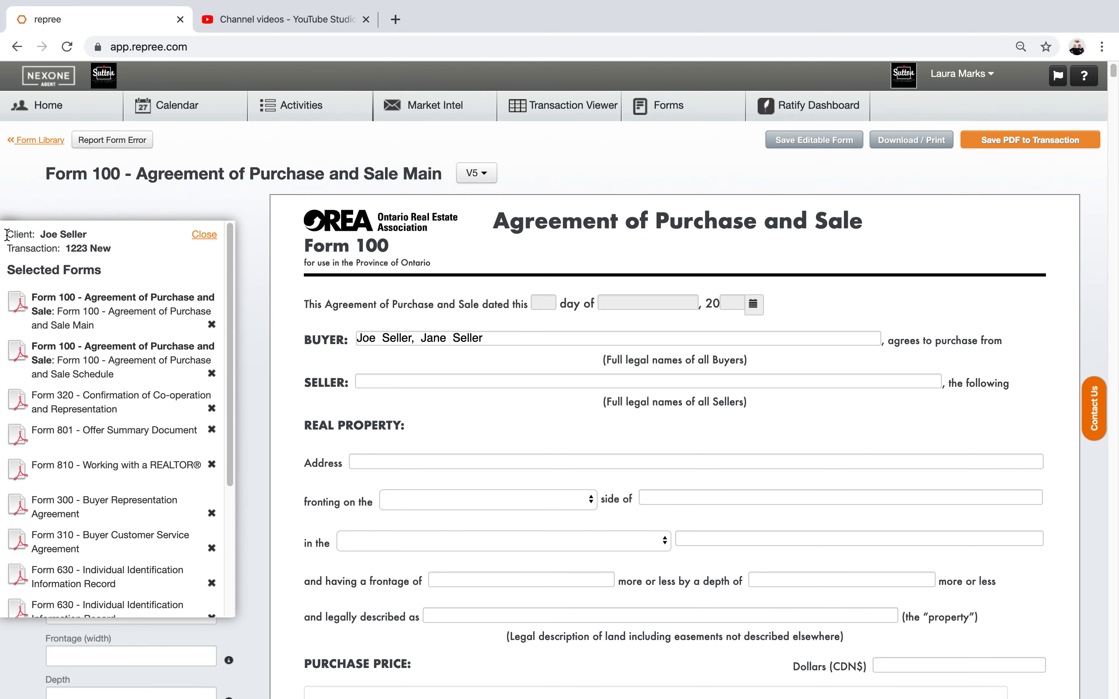
{"action": "left_click", "coordinate": [199, 235]}
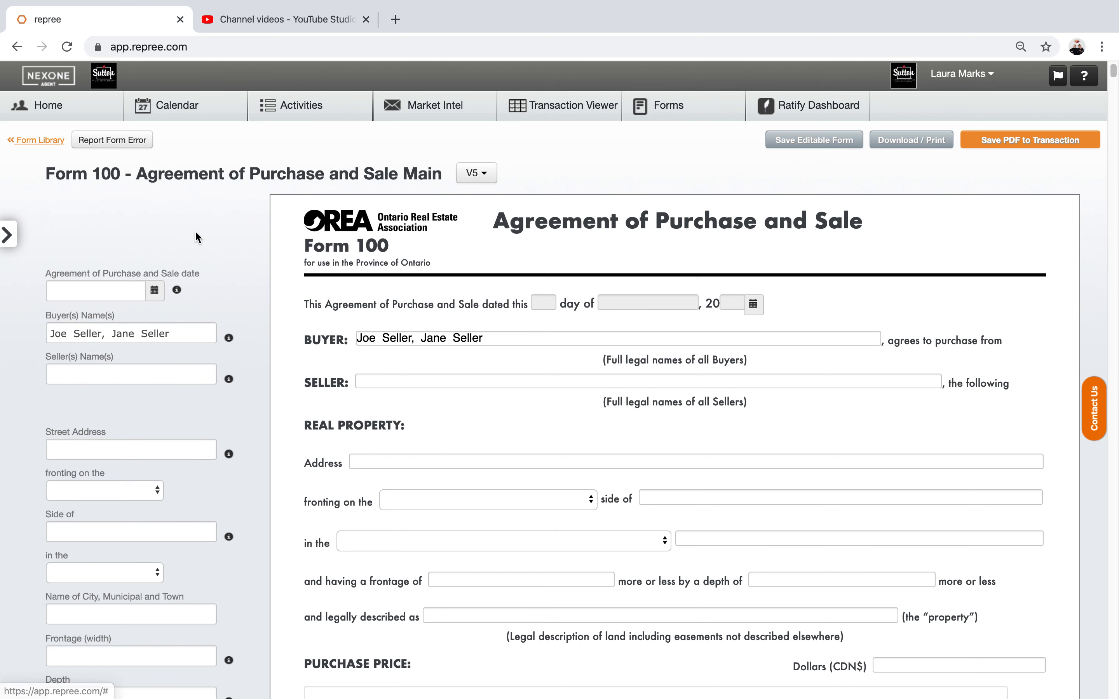
In Form 100's real property section, set the "in the" municipality type to "City of"
{"action": "left_click", "coordinate": [169, 373]}
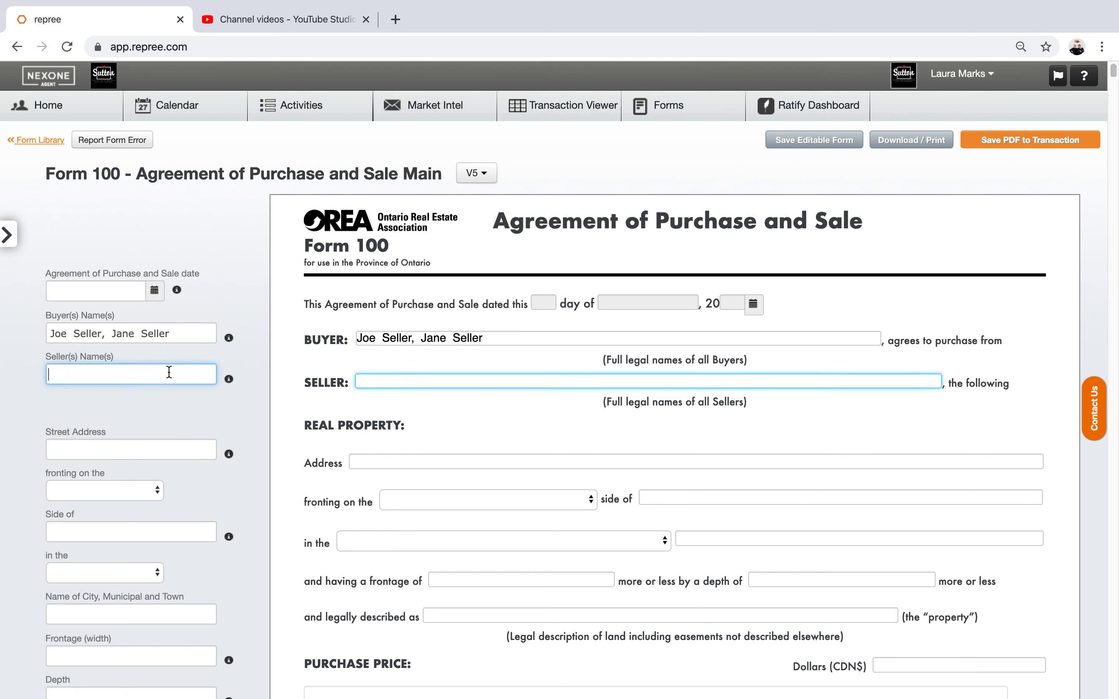
{"action": "key", "text": "Tab"}
{"action": "key", "text": "Tab"}
{"action": "key", "text": "Tab"}
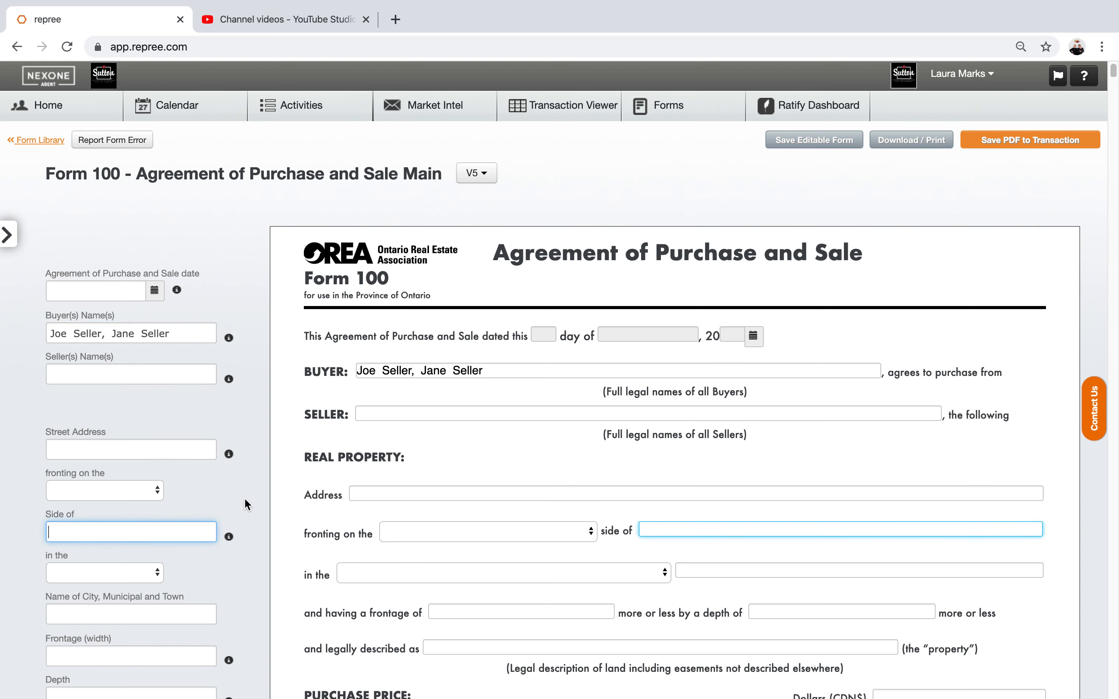
{"action": "left_click", "coordinate": [447, 570]}
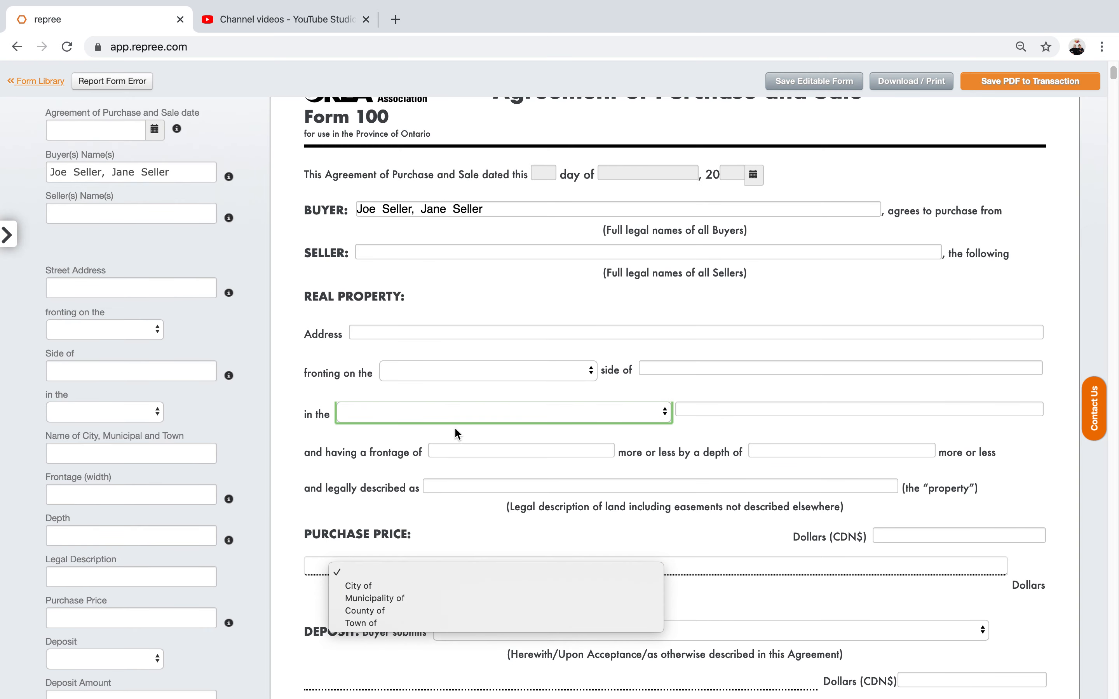
{"action": "left_click", "coordinate": [357, 586]}
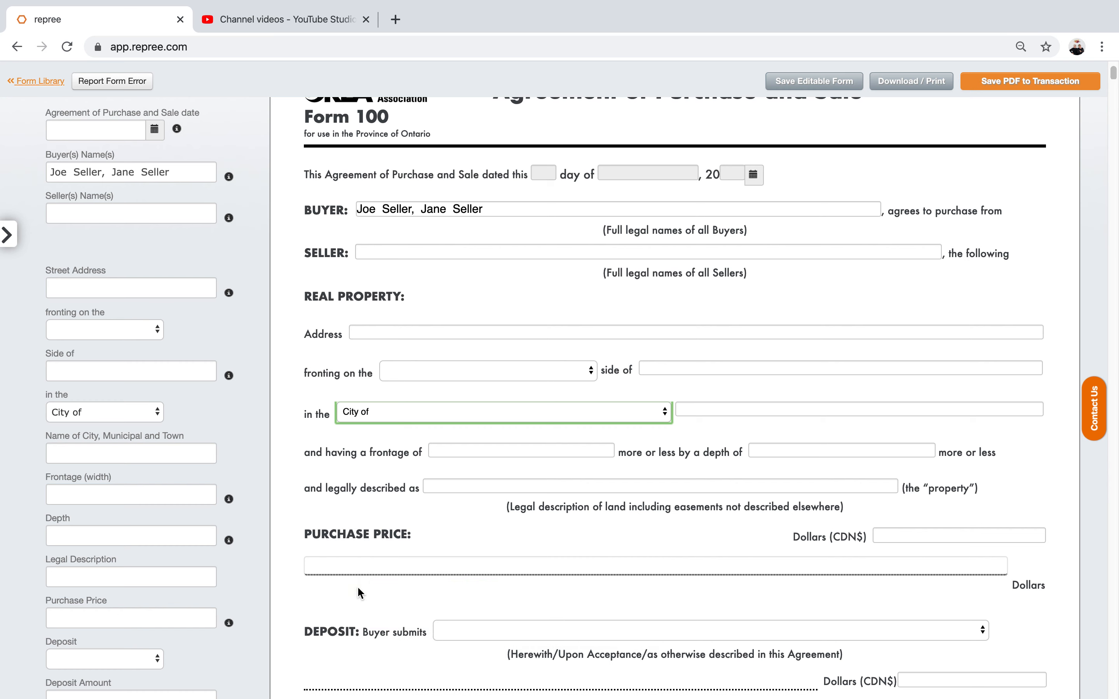
{"action": "key", "text": "Tab"}
{"action": "left_click", "coordinate": [591, 493]}
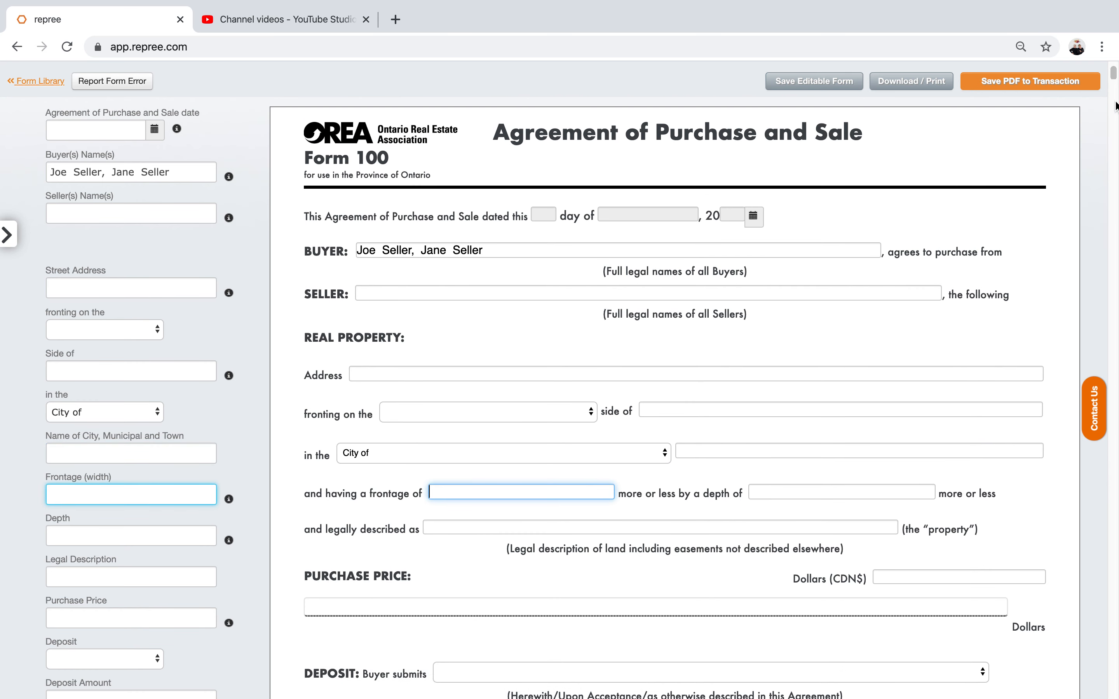
Open Clauses and Phrases for the balance text in Schedule A and browse all clauses and their filter categories
{"action": "left_click_drag", "start_coordinate": [1114, 73], "coordinate": [1113, 170]}
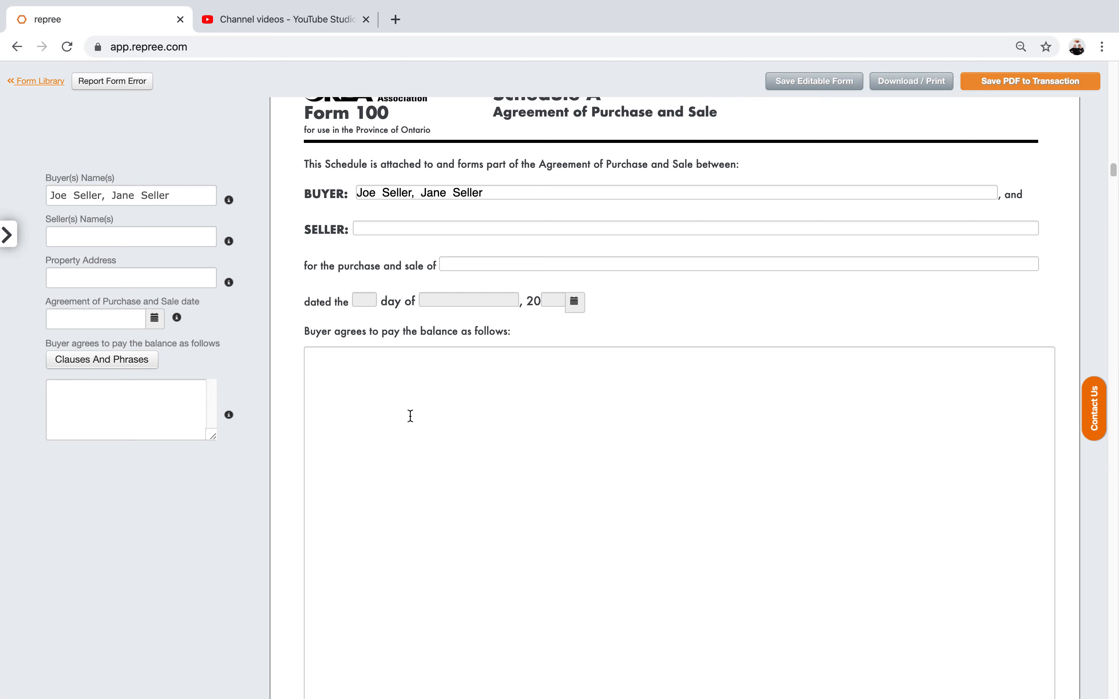
{"action": "left_click", "coordinate": [114, 360]}
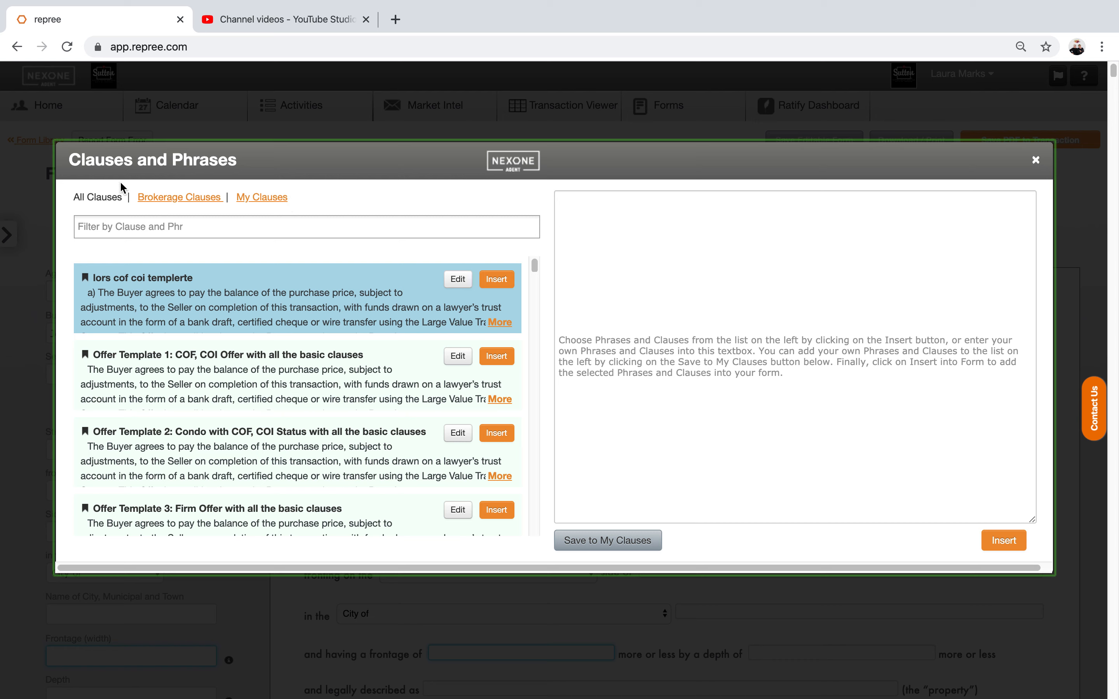
{"action": "scroll", "coordinate": [536, 296], "scroll_direction": "down", "scroll_amount": 5}
{"action": "left_click_drag", "start_coordinate": [536, 304], "coordinate": [522, 246]}
{"action": "left_click", "coordinate": [190, 227]}
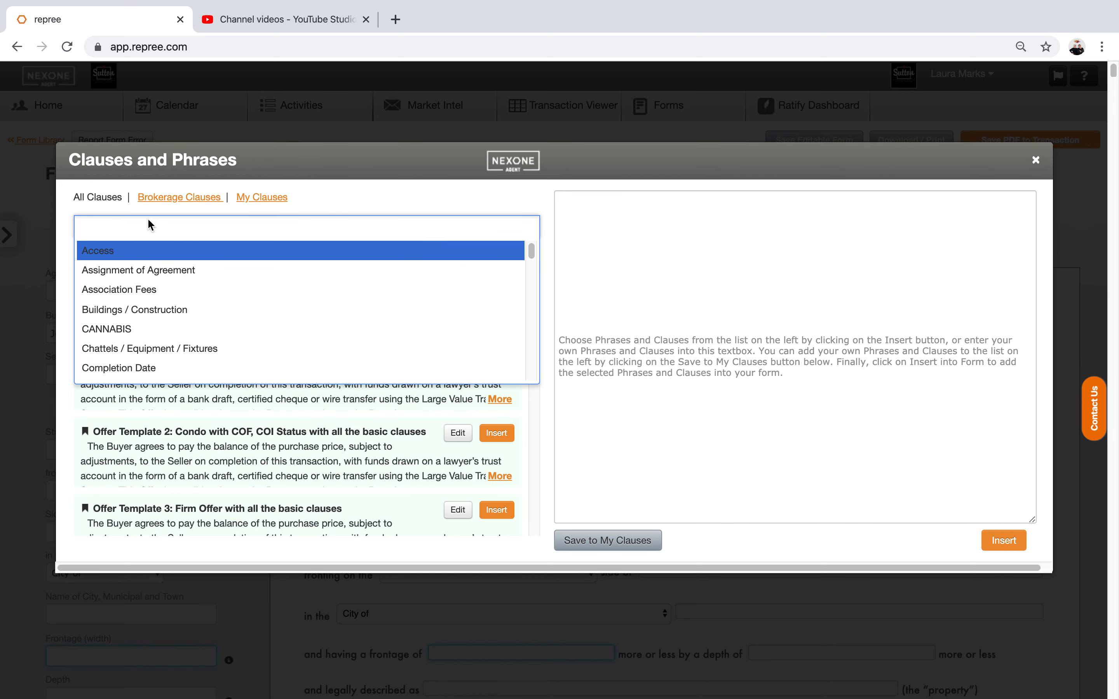
{"action": "left_click", "coordinate": [395, 199]}
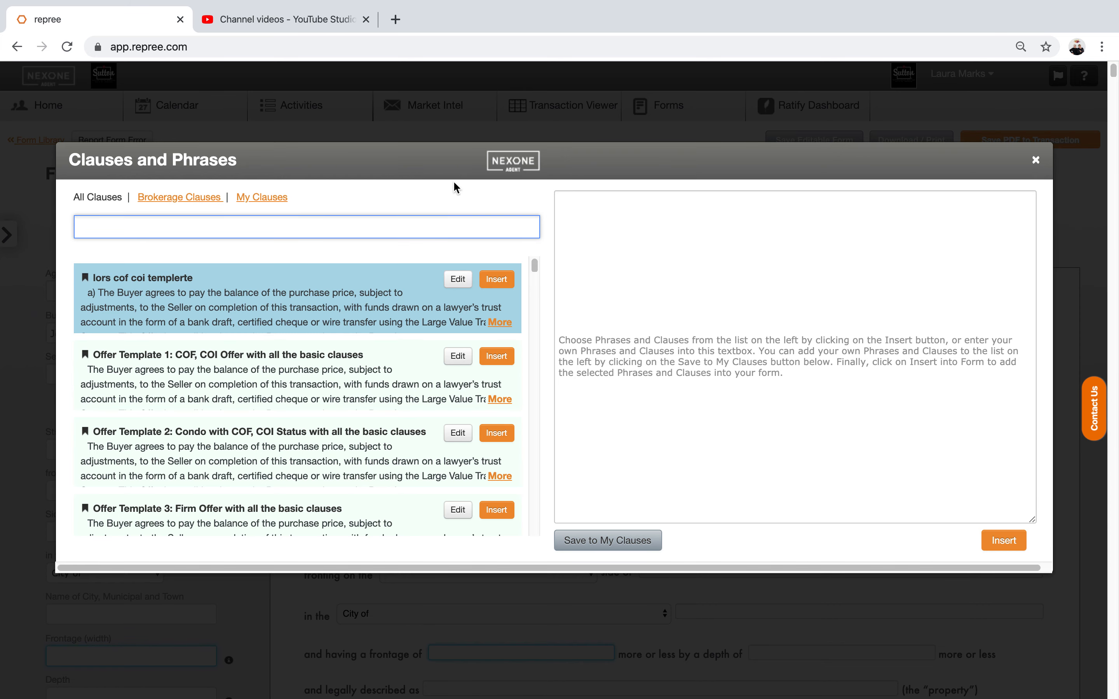
From the brokerage clauses, add "Offer Template 1: COF, COI Offer with all the basic clauses" to the clause text
{"action": "left_click", "coordinate": [171, 199]}
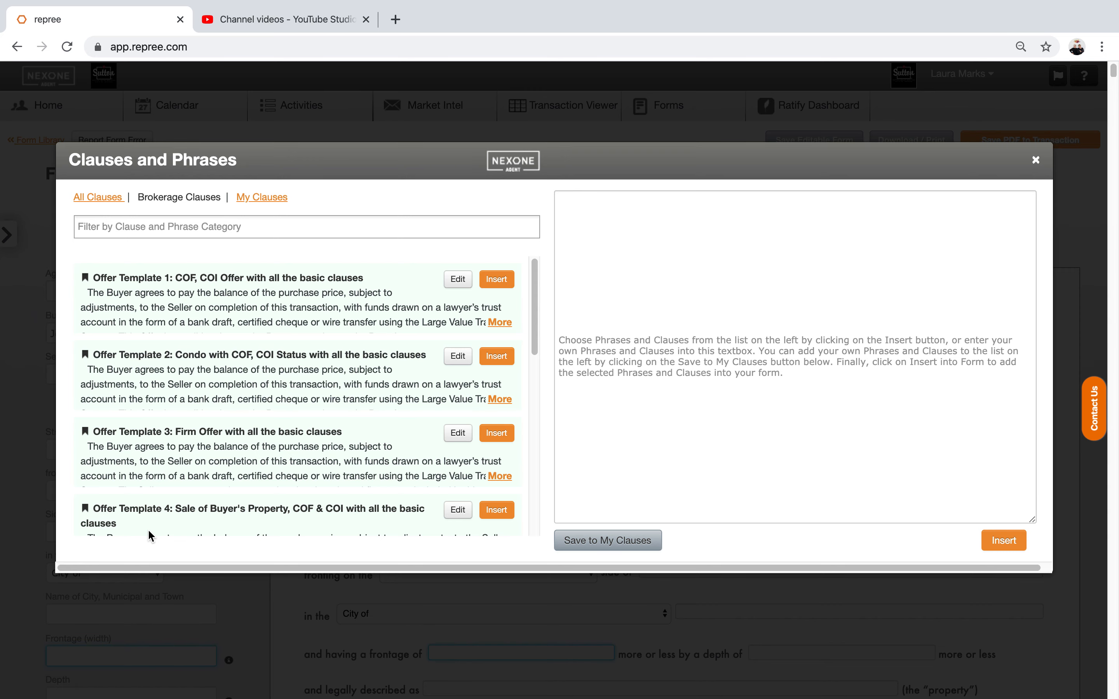
{"action": "left_click_drag", "start_coordinate": [537, 283], "coordinate": [535, 335]}
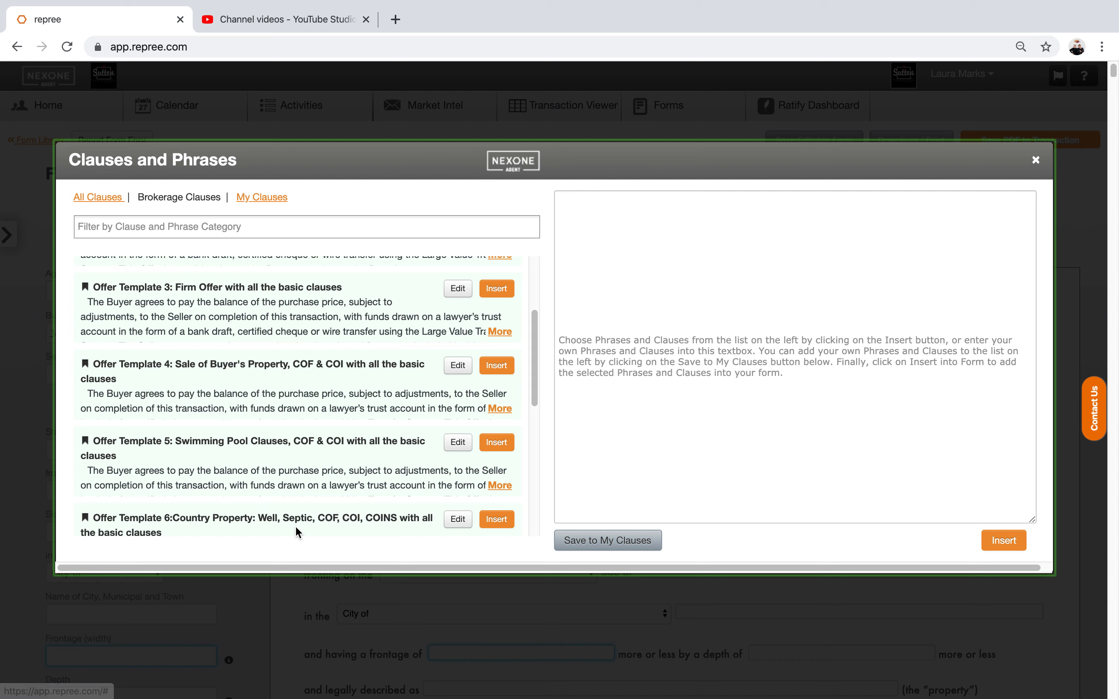
{"action": "left_click_drag", "start_coordinate": [533, 378], "coordinate": [536, 323]}
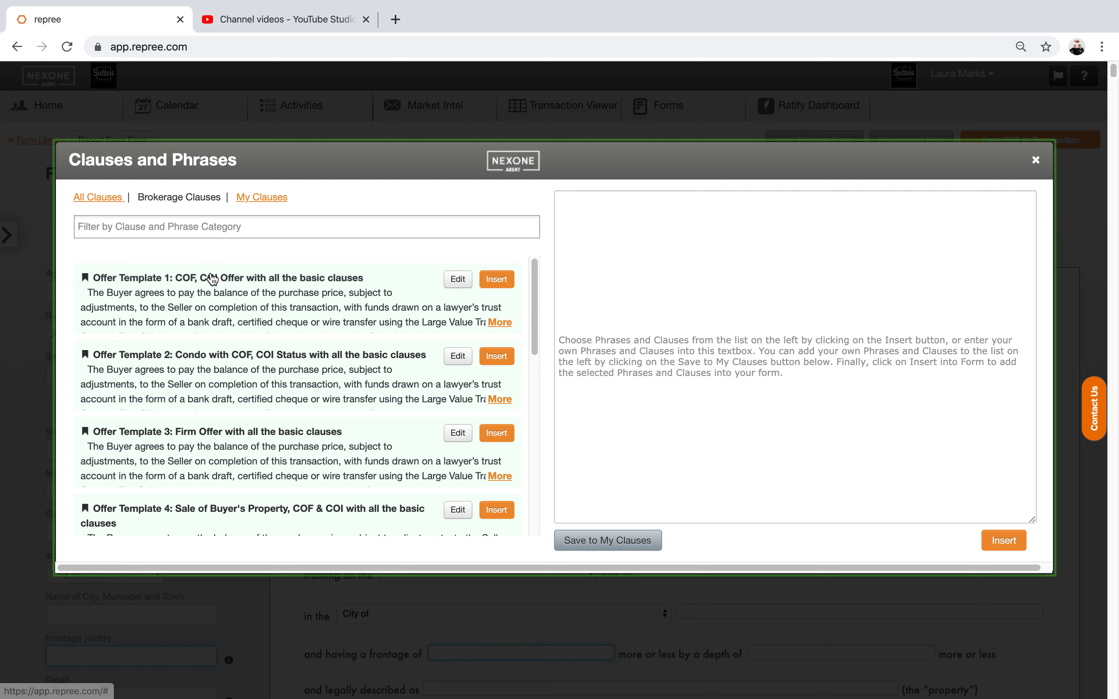
{"action": "left_click", "coordinate": [494, 280]}
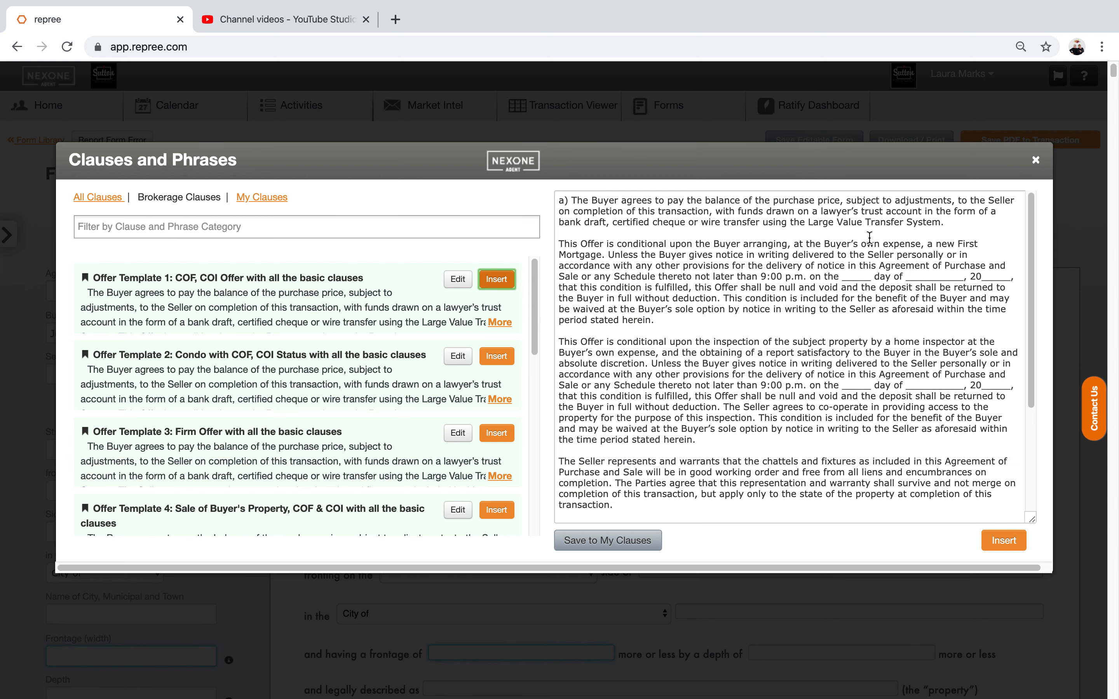
Replace the blank deadline date in the new First Mortgage condition with "5 business"
{"action": "left_click_drag", "start_coordinate": [1032, 263], "coordinate": [1036, 205]}
{"action": "scroll", "coordinate": [1014, 426], "scroll_direction": "down", "scroll_amount": 3}
{"action": "left_click_drag", "start_coordinate": [1031, 362], "coordinate": [1024, 229]}
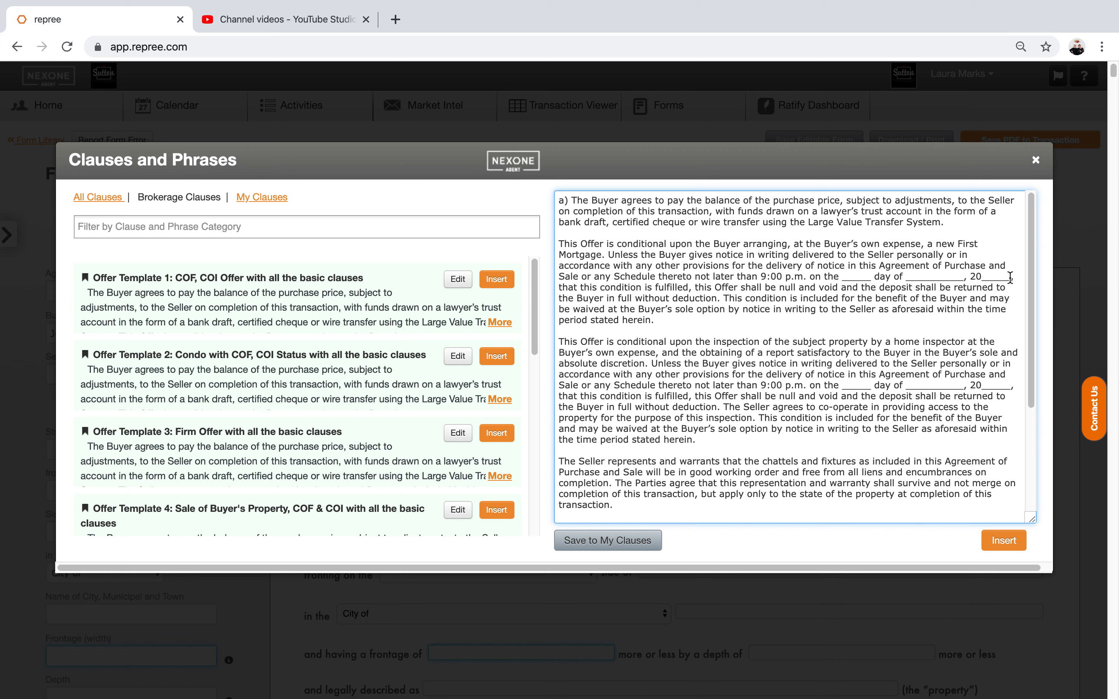
{"action": "left_click_drag", "start_coordinate": [810, 277], "coordinate": [1011, 278]}
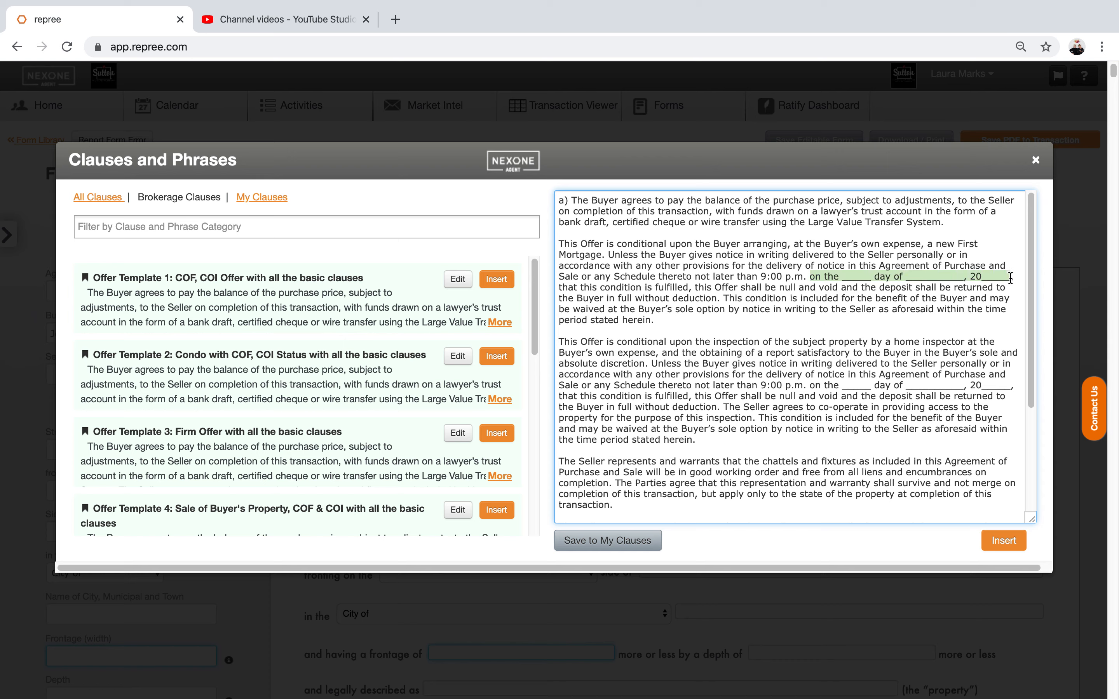
{"action": "type", "text": "5 business, that this conditi"}
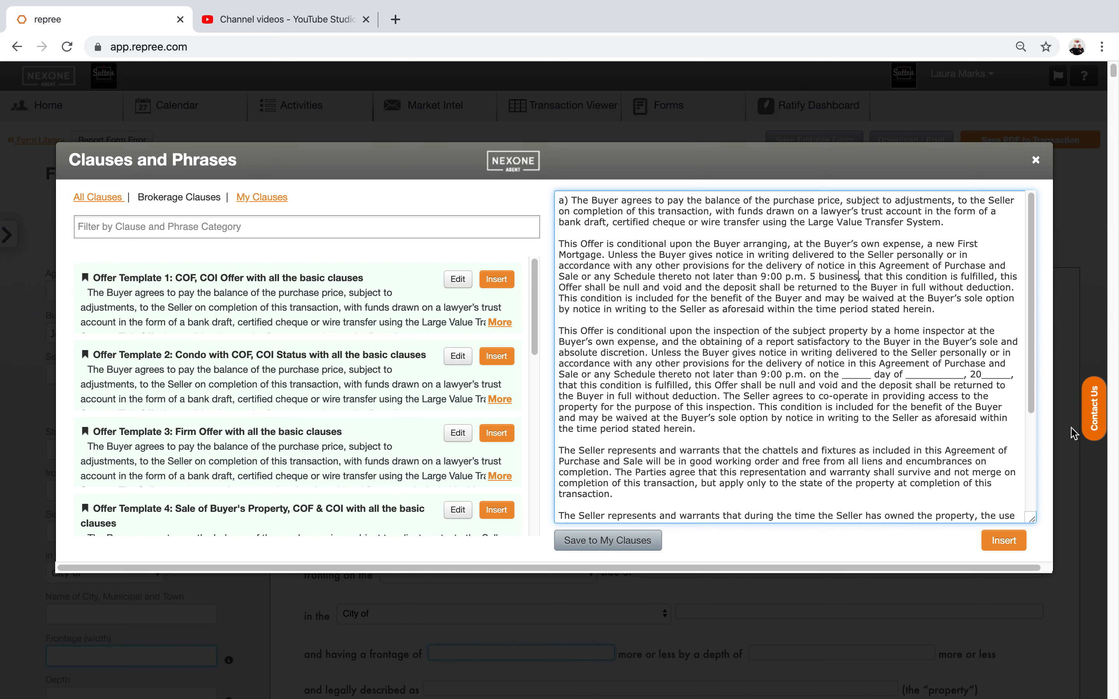
Change the wording of the Buyer's property revisit clause to "one further time"
{"action": "left_click_drag", "start_coordinate": [1034, 367], "coordinate": [1031, 465]}
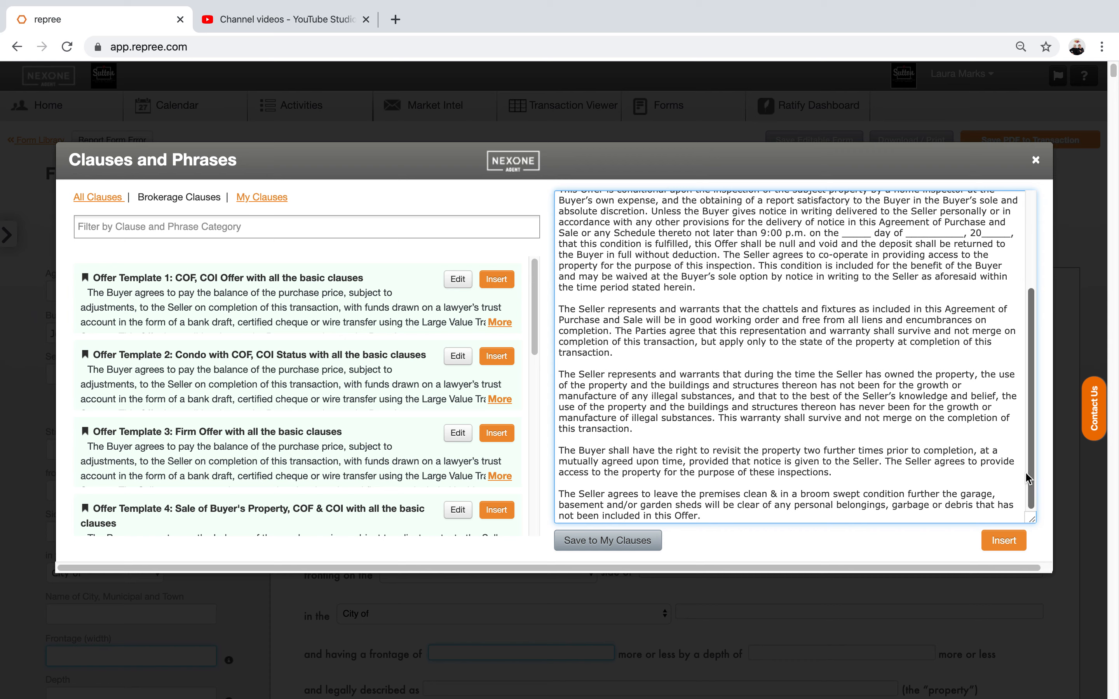
{"action": "left_click_drag", "start_coordinate": [820, 451], "coordinate": [808, 450]}
{"action": "key", "text": "BackSpace"}
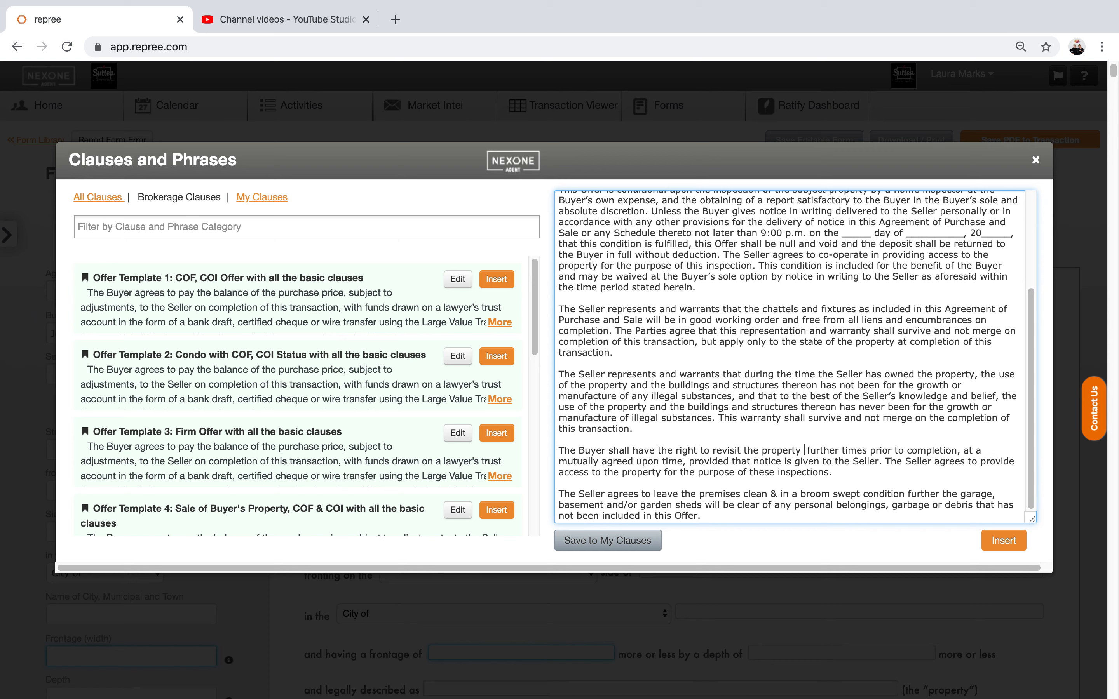
{"action": "type", "text": "one"}
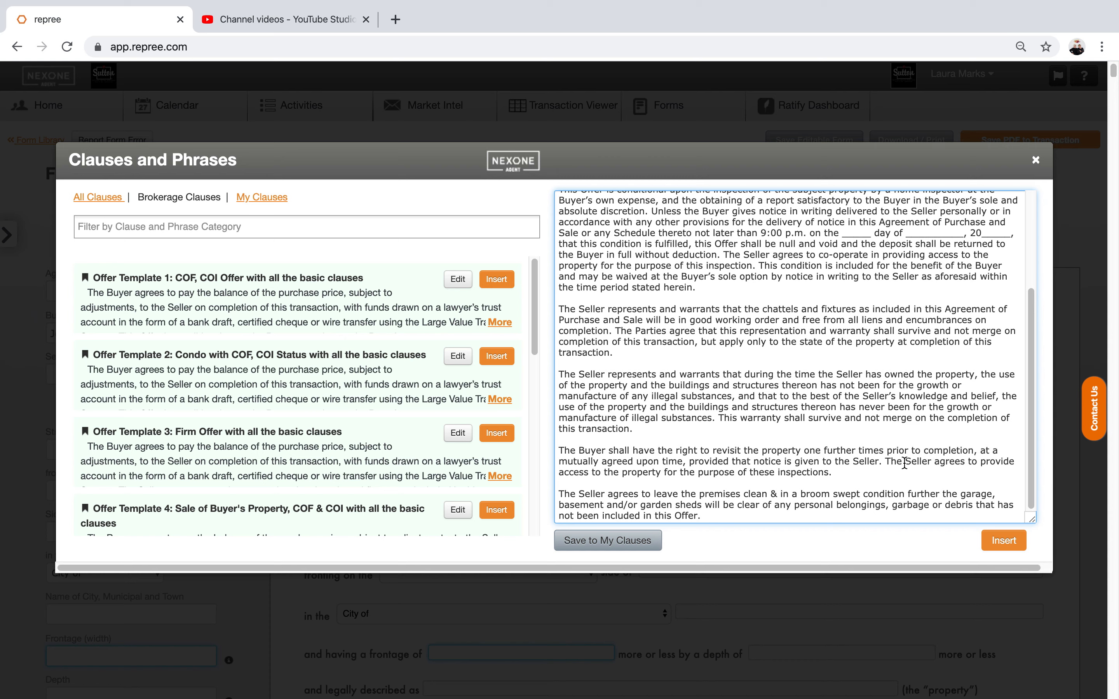
{"action": "left_click", "coordinate": [883, 451]}
{"action": "key", "text": "BackSpace"}
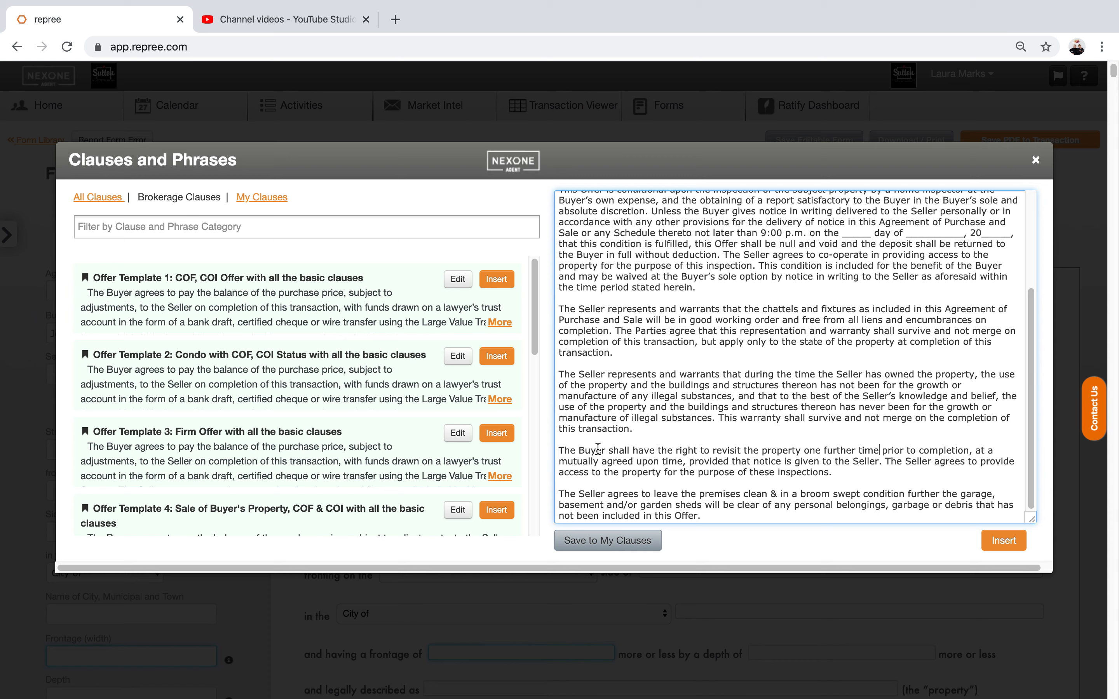
Filter all clauses by Completion Date and add "COMP-3 Change of Completion Date – Mutual Agreement" to the clause text
{"action": "left_click", "coordinate": [107, 203]}
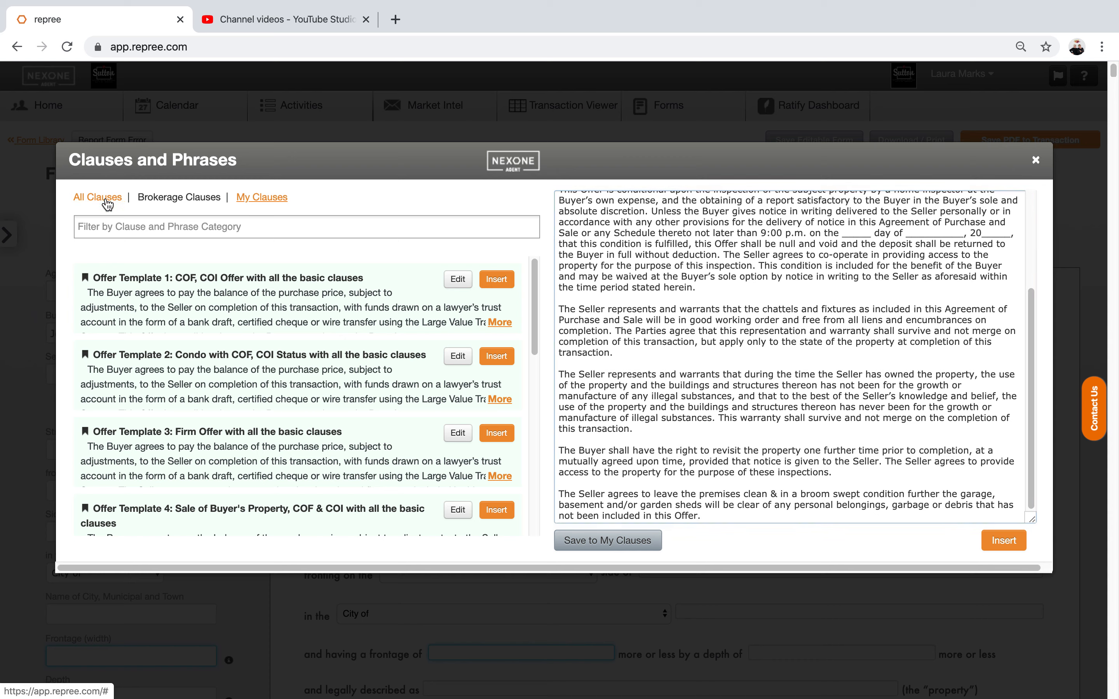
{"action": "left_click", "coordinate": [103, 229]}
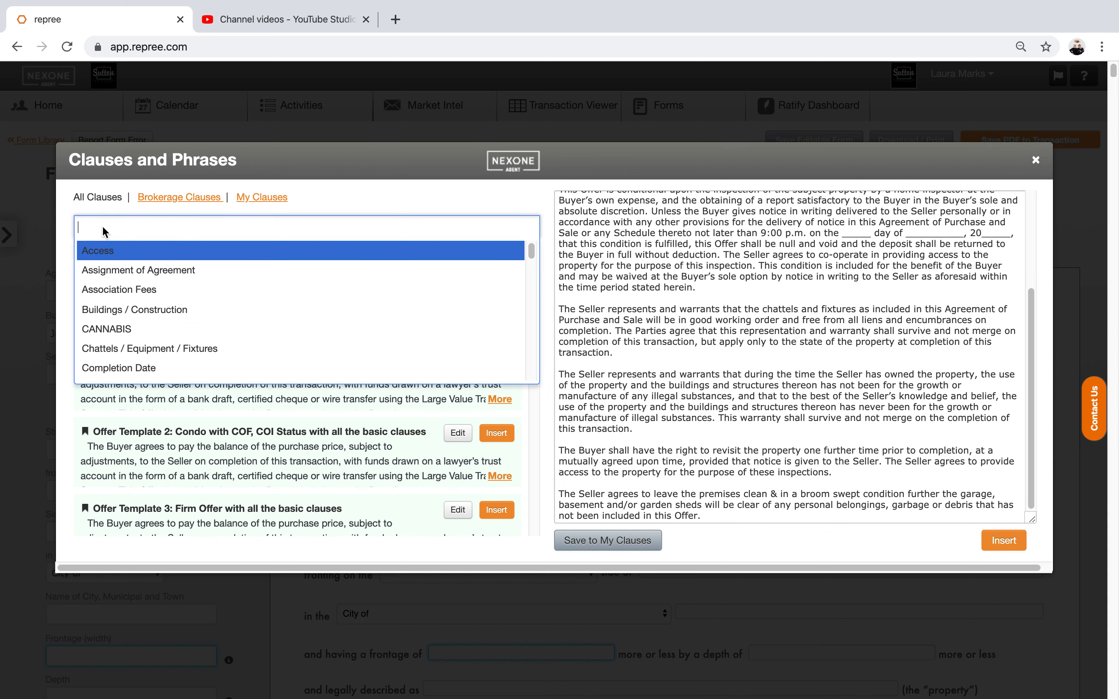
{"action": "left_click", "coordinate": [118, 368]}
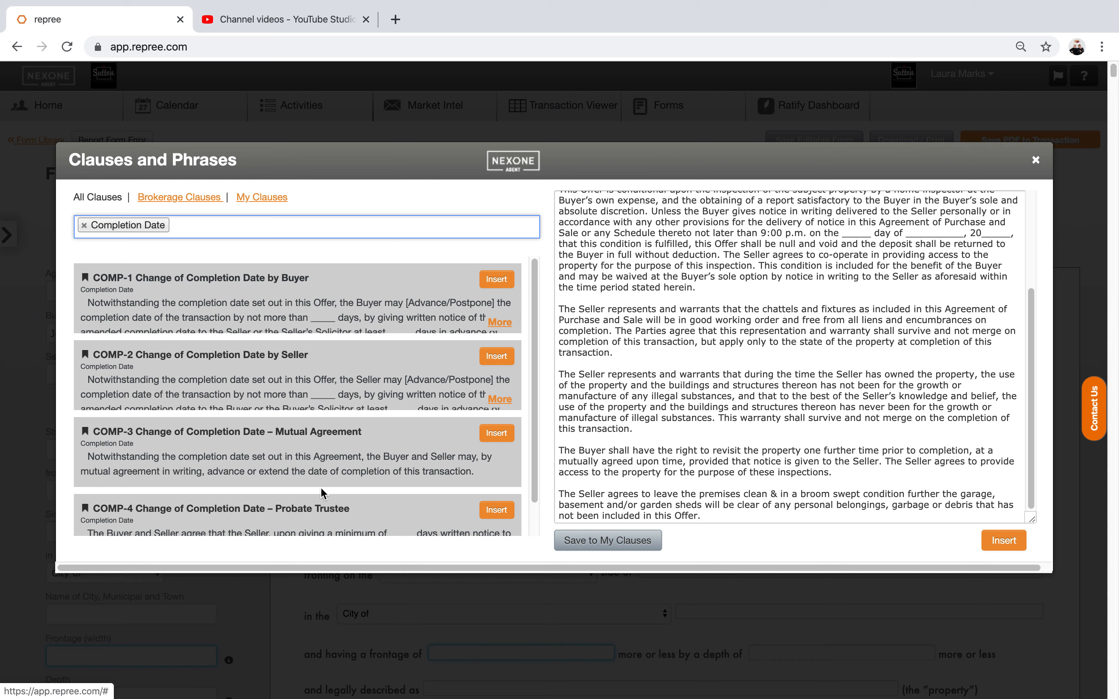
{"action": "left_click", "coordinate": [495, 435]}
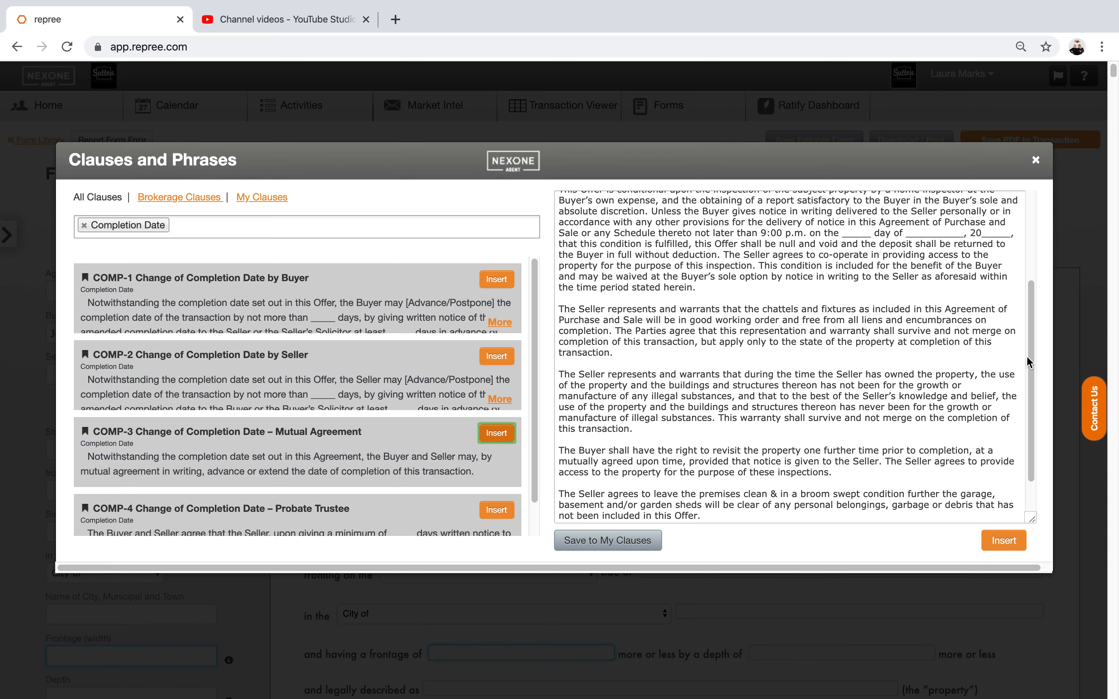
Move the mutual agreement completion date wording from item b) to directly above the Buyer's property revisit paragraph
{"action": "scroll", "coordinate": [1032, 356], "scroll_direction": "down", "scroll_amount": 3}
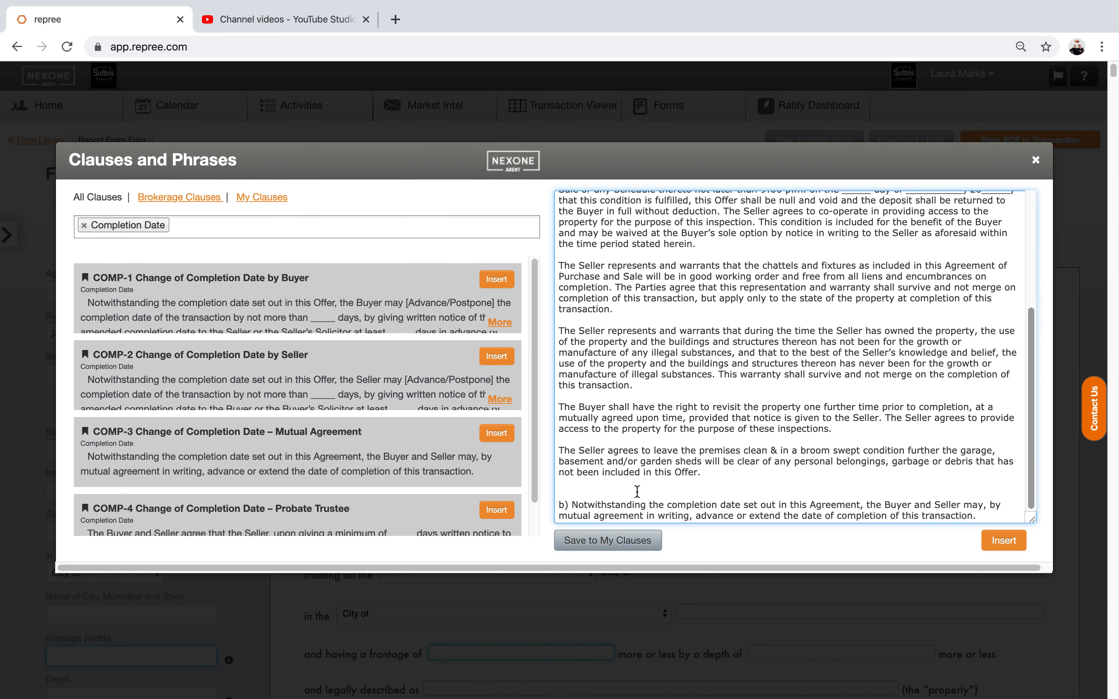
{"action": "left_click_drag", "start_coordinate": [574, 506], "coordinate": [1007, 512]}
{"action": "key", "text": "ctrl+c"}
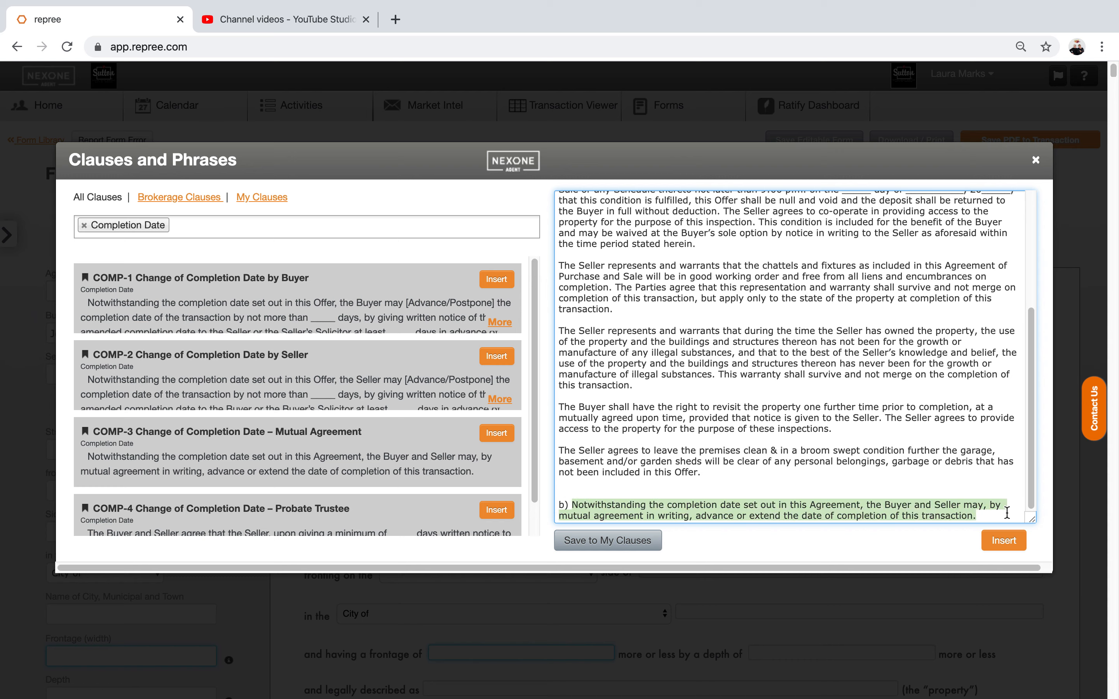
{"action": "key", "text": "BackSpace"}
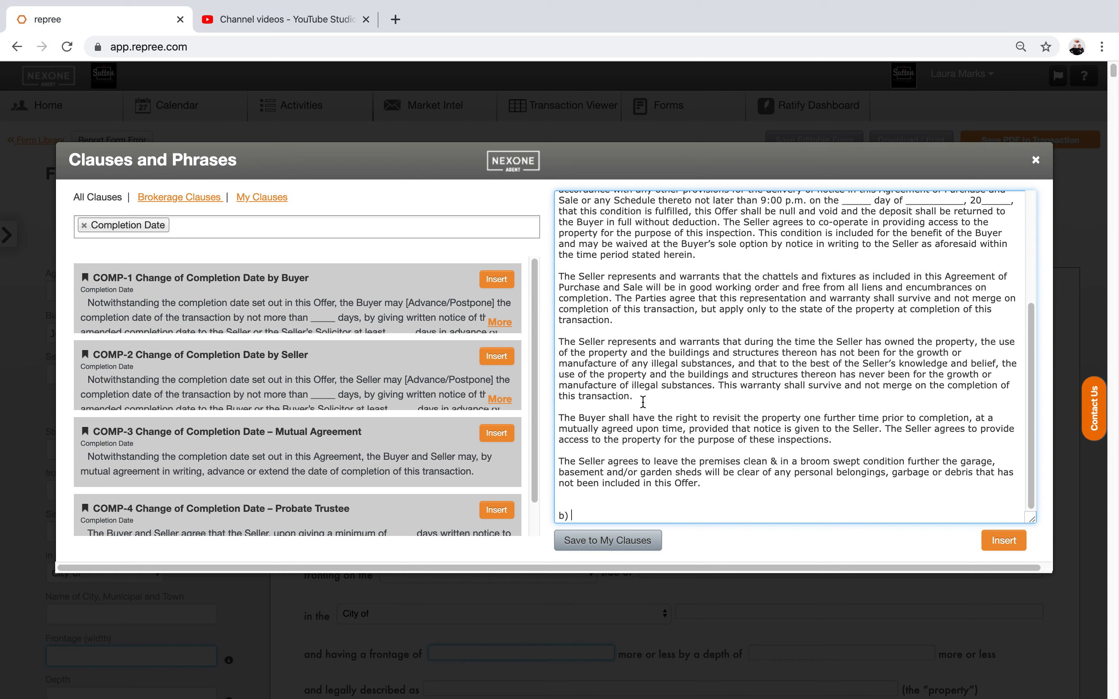
{"action": "key", "text": "ctrl+v"}
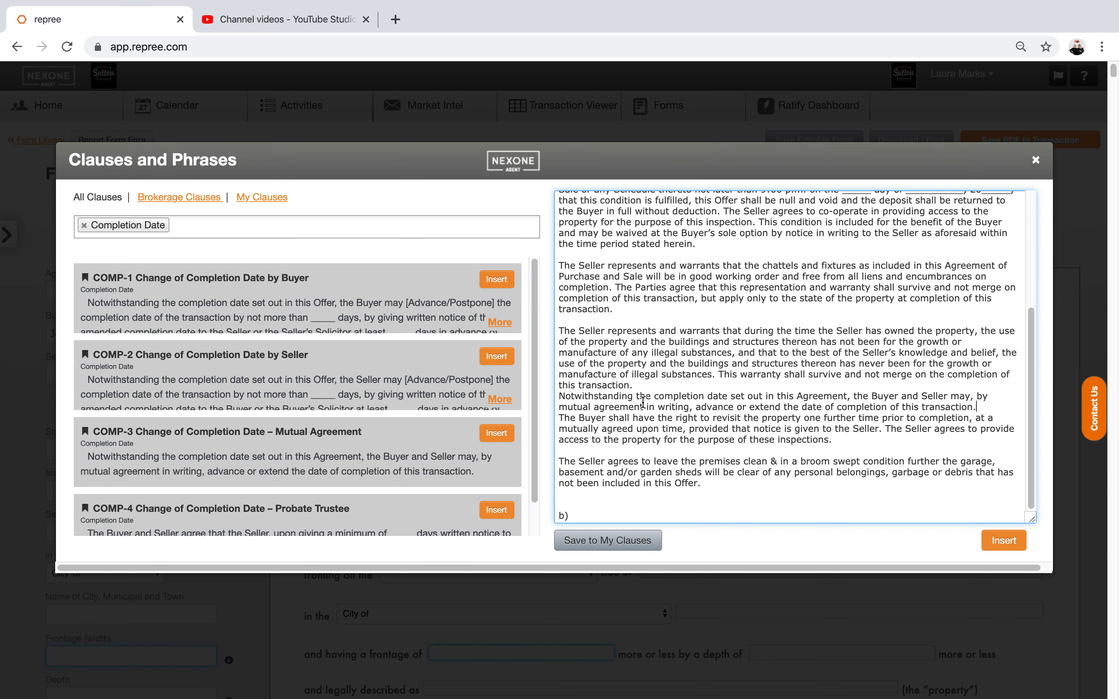
Set off the mutual agreement completion date paragraph with blank lines above and below, and delete the empty item "b)" label
{"action": "key", "text": "Return"}
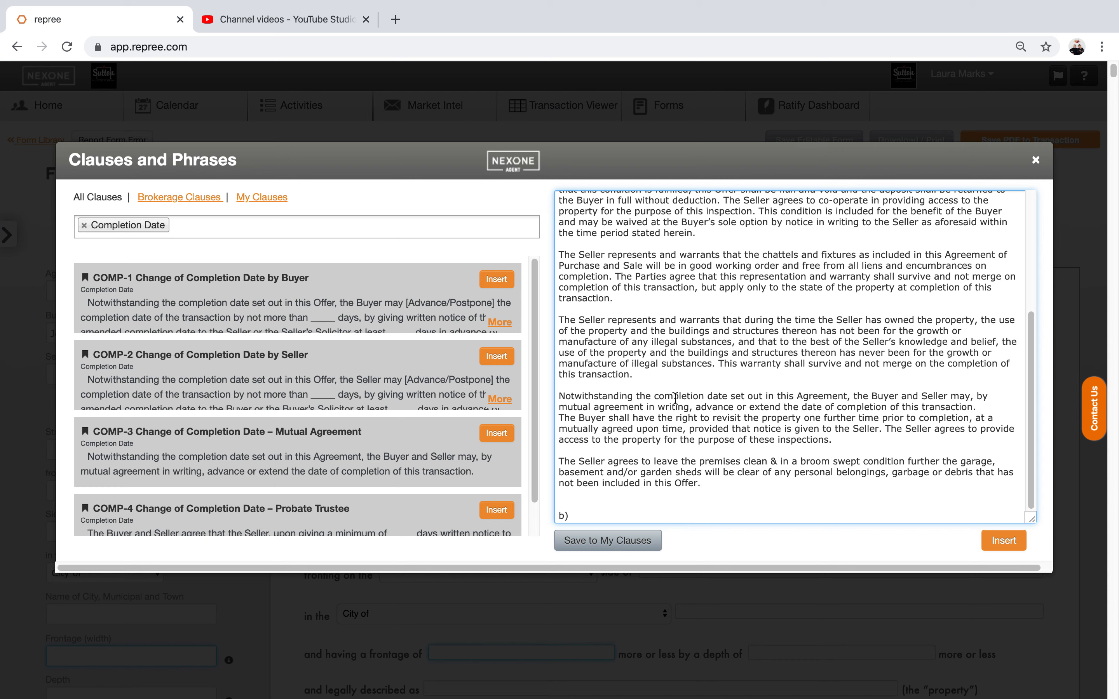
{"action": "key", "text": "Return"}
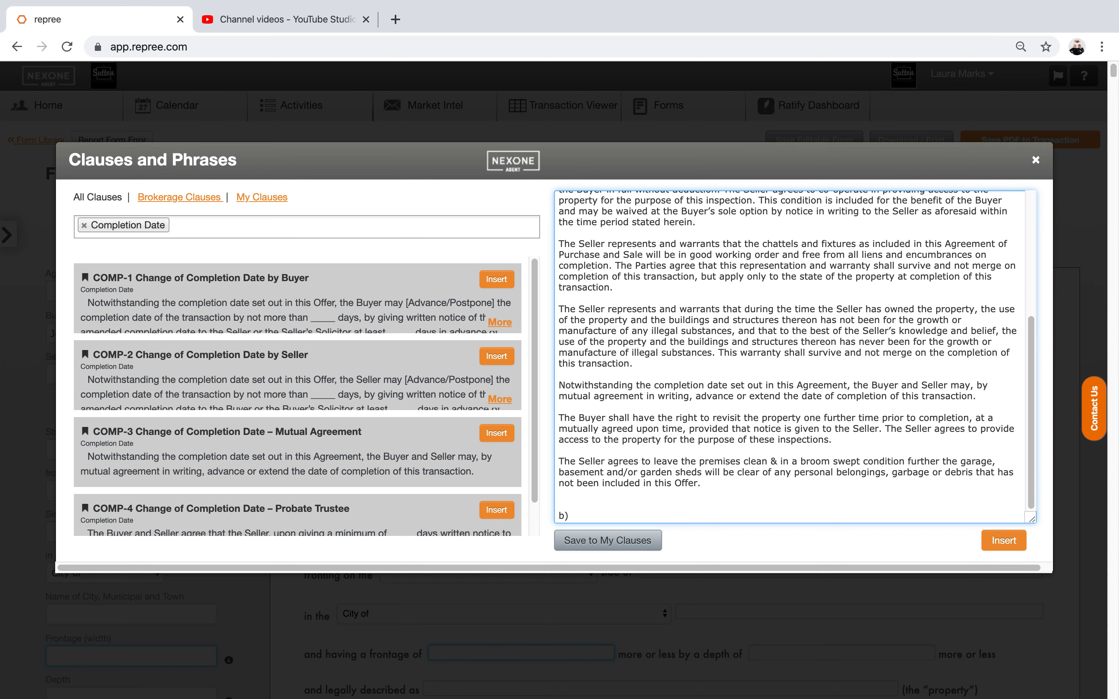
{"action": "left_click_drag", "start_coordinate": [584, 517], "coordinate": [536, 515]}
{"action": "key", "text": "BackSpace"}
Remove the "a)" label so the first paragraph of the clause text starts with "The Buyer agrees"
{"action": "left_click_drag", "start_coordinate": [1031, 420], "coordinate": [1021, 277]}
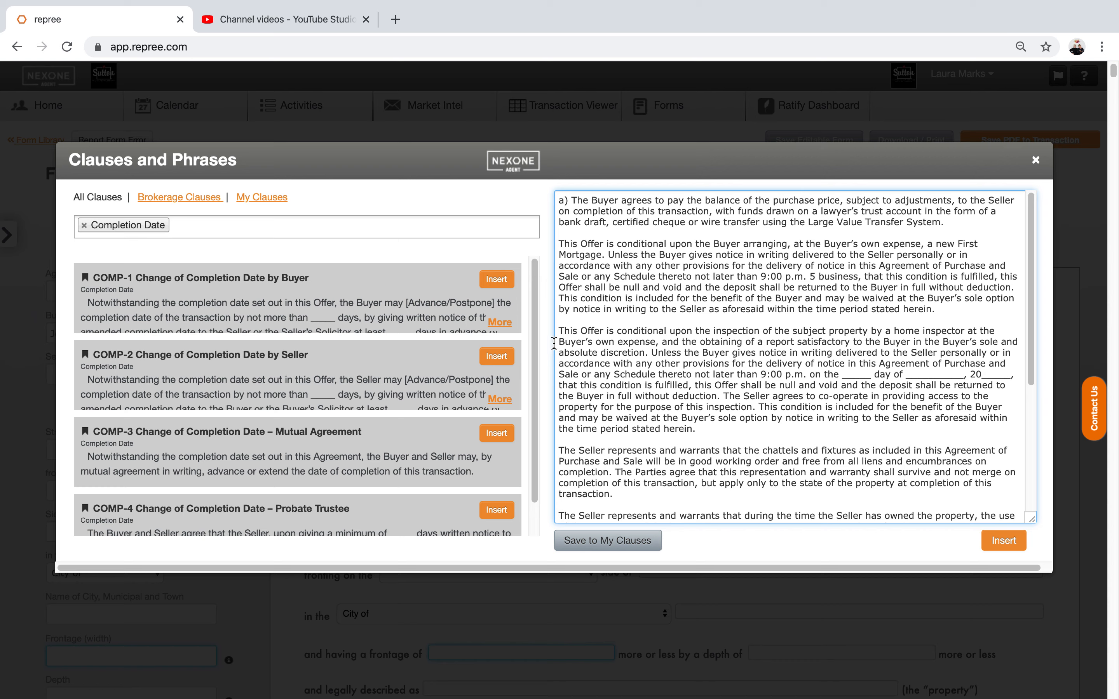
{"action": "left_click_drag", "start_coordinate": [572, 212], "coordinate": [552, 212]}
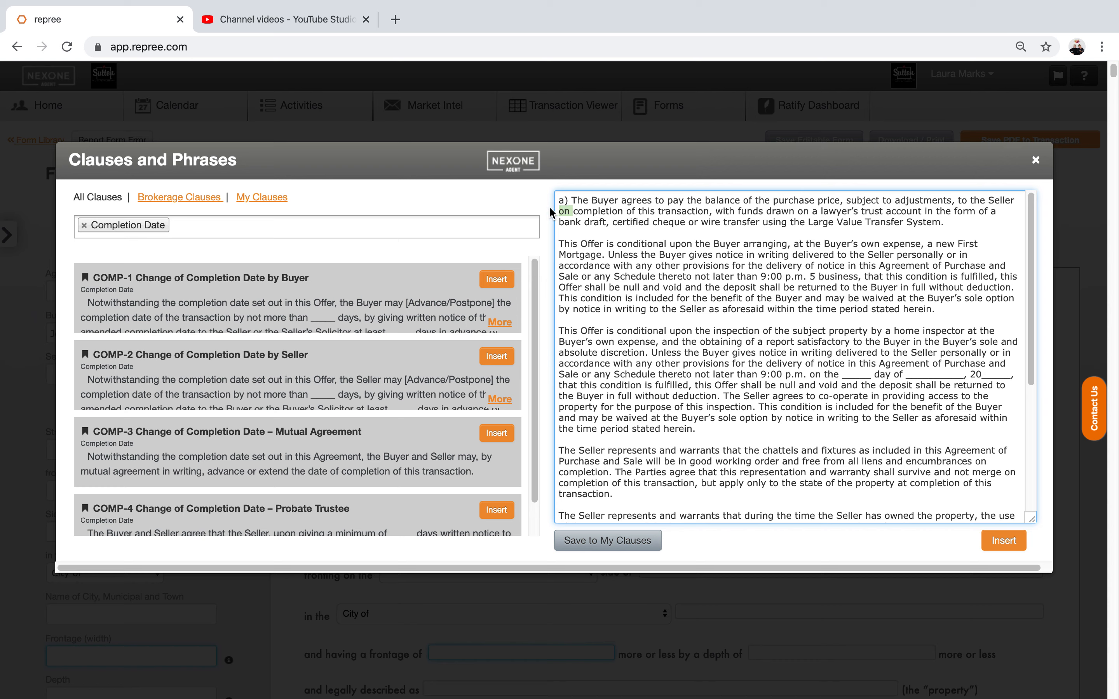
{"action": "left_click", "coordinate": [575, 198]}
{"action": "key", "text": "BackSpace"}
{"action": "key", "text": "BackSpace"}
{"action": "key", "text": "BackSpace"}
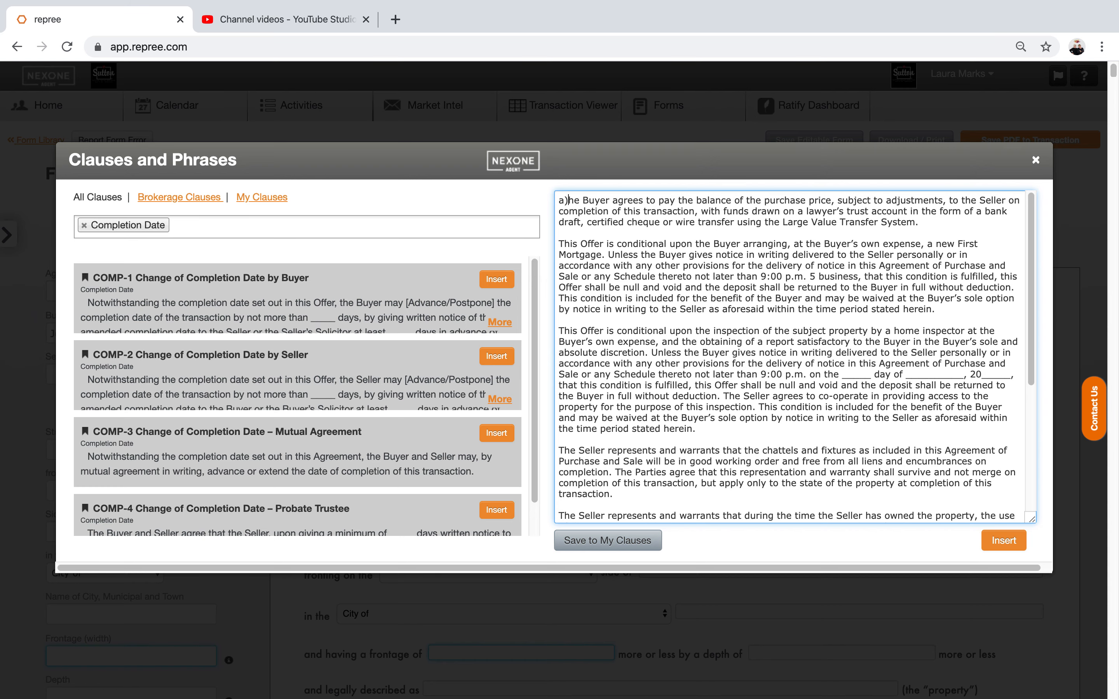
{"action": "key", "text": "BackSpace"}
{"action": "type", "text": "T"}
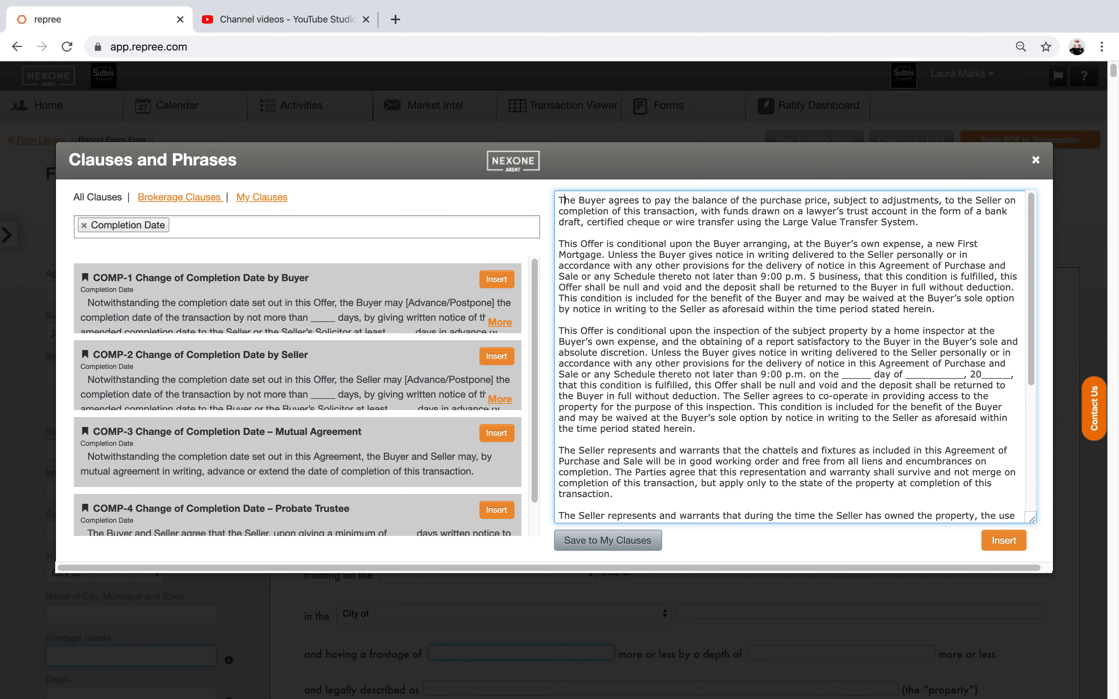
Save the clause text to My Clauses, naming it with the agent's first name followed by "Cof Coi templete"
{"action": "left_click", "coordinate": [589, 549]}
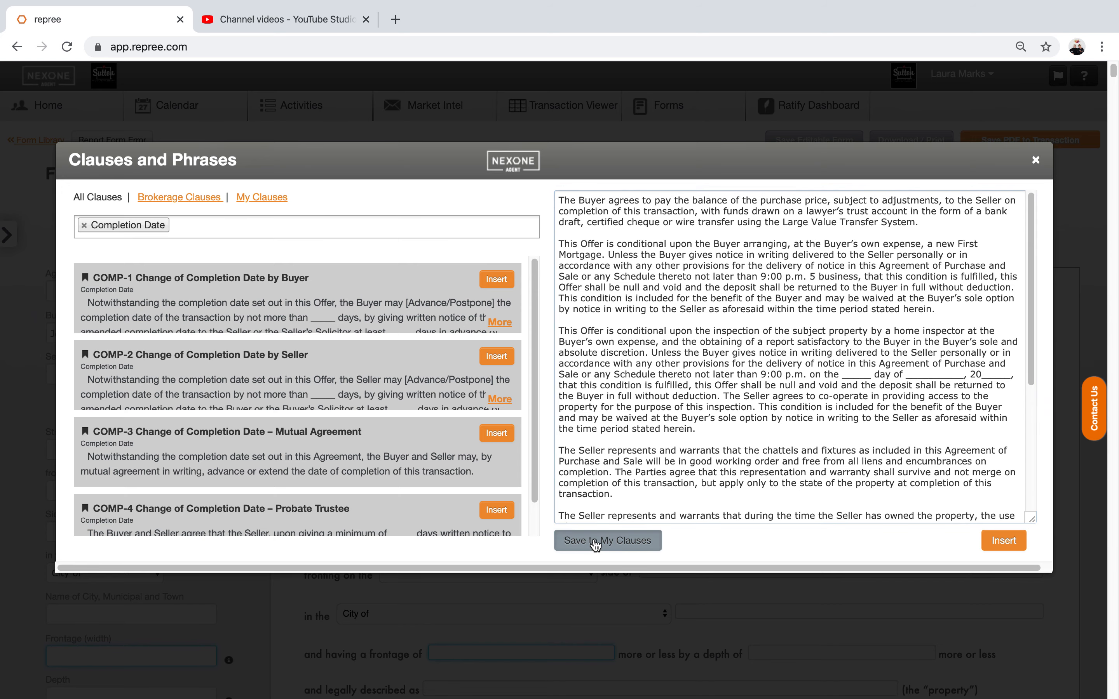
{"action": "left_click", "coordinate": [468, 291]}
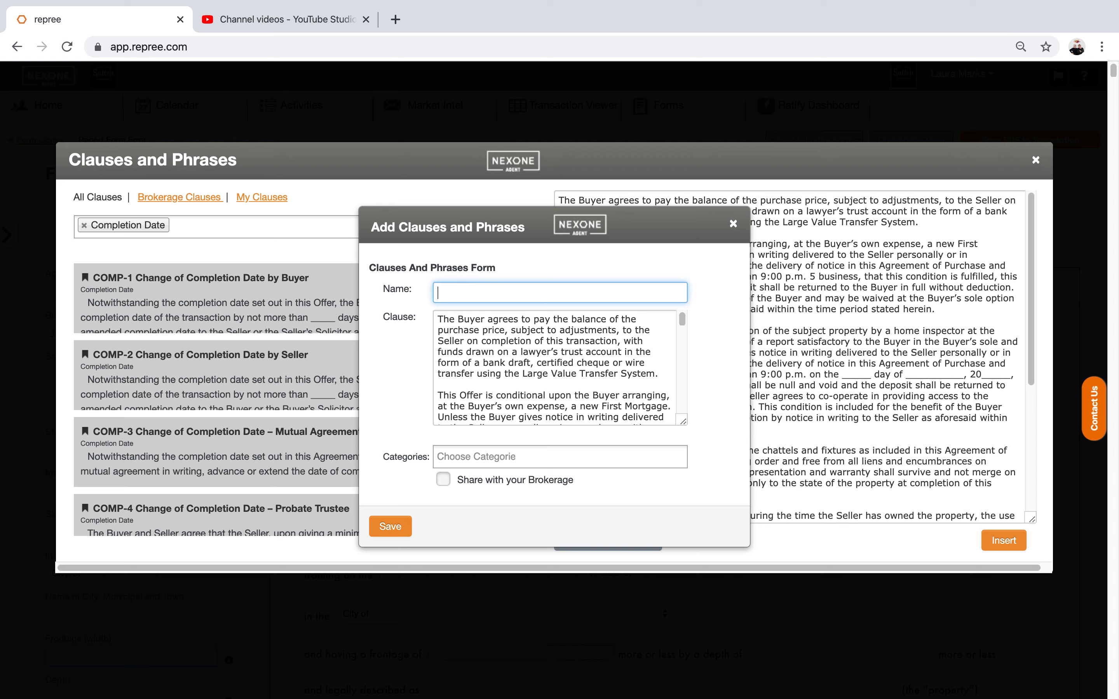
{"action": "type", "text": "Laura's Cof Coi t"}
{"action": "type", "text": "emplete"}
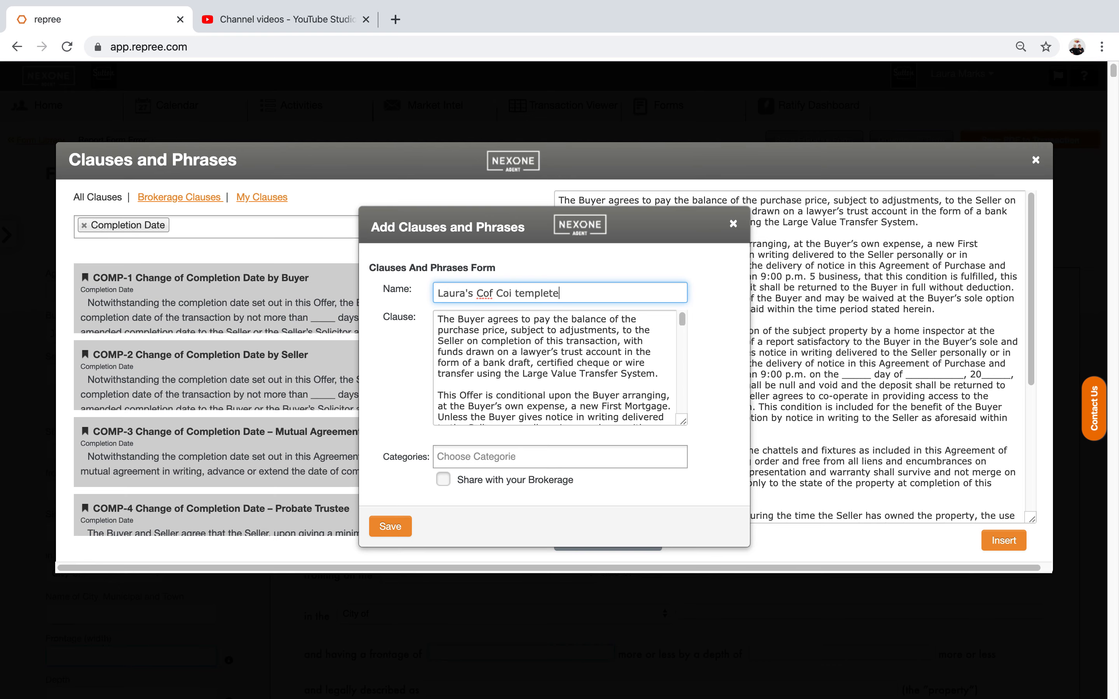
{"action": "left_click", "coordinate": [391, 527]}
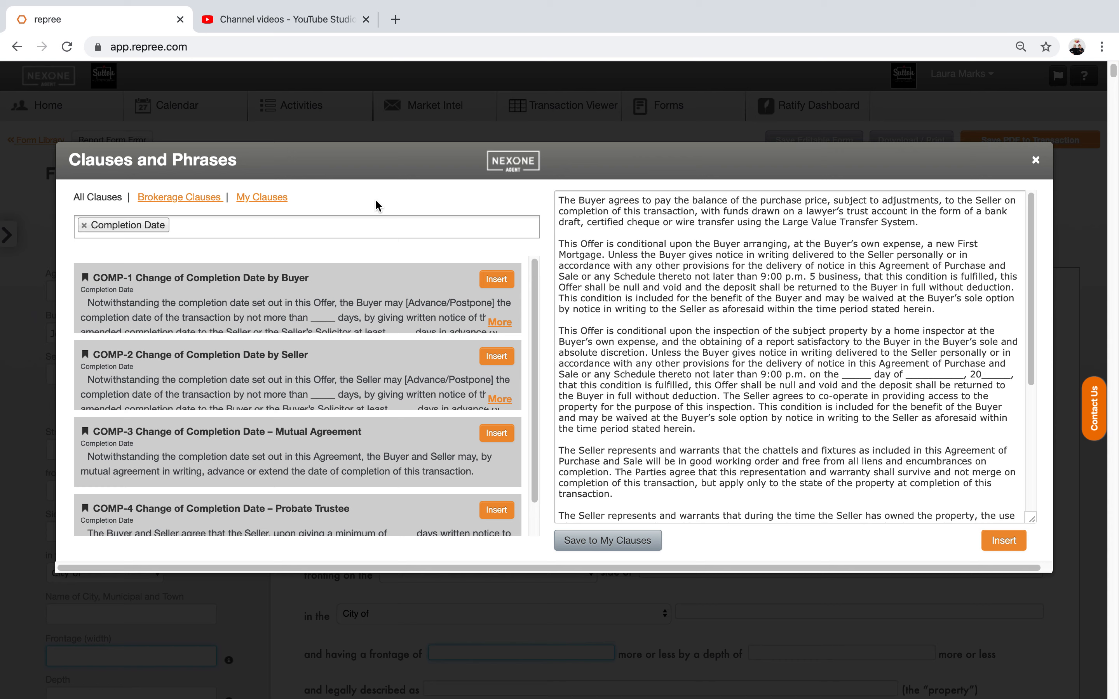
Clear the Completion Date filter to check the newly saved template in the clause list, and insert the finished clause text into Schedule A
{"action": "left_click", "coordinate": [268, 199]}
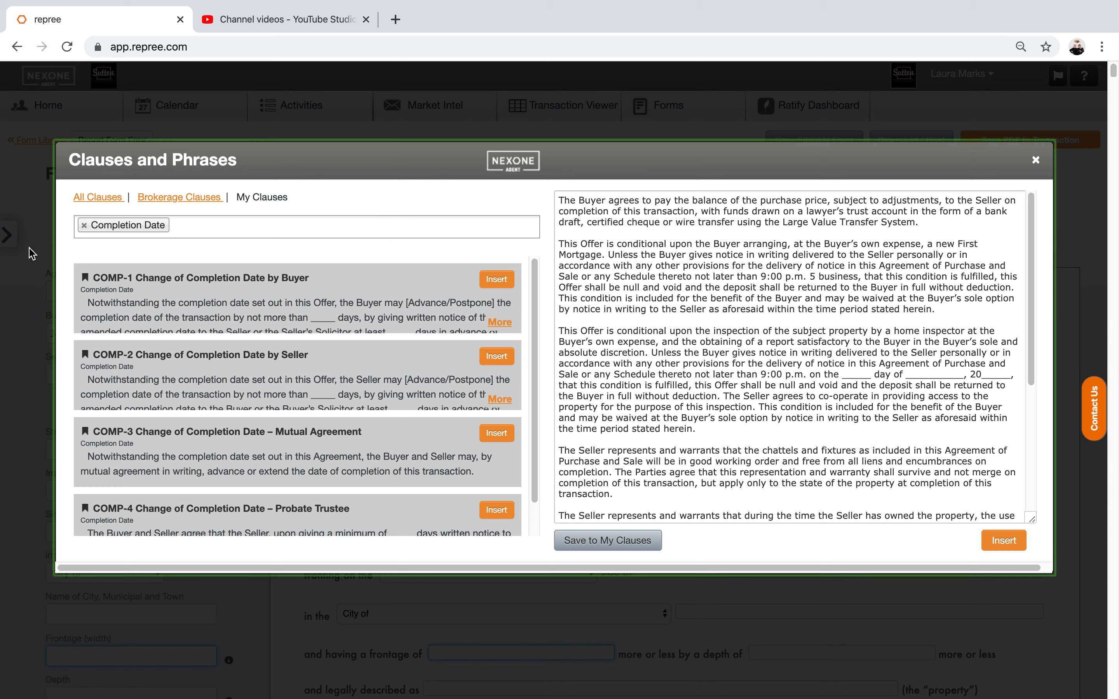
{"action": "left_click", "coordinate": [85, 226]}
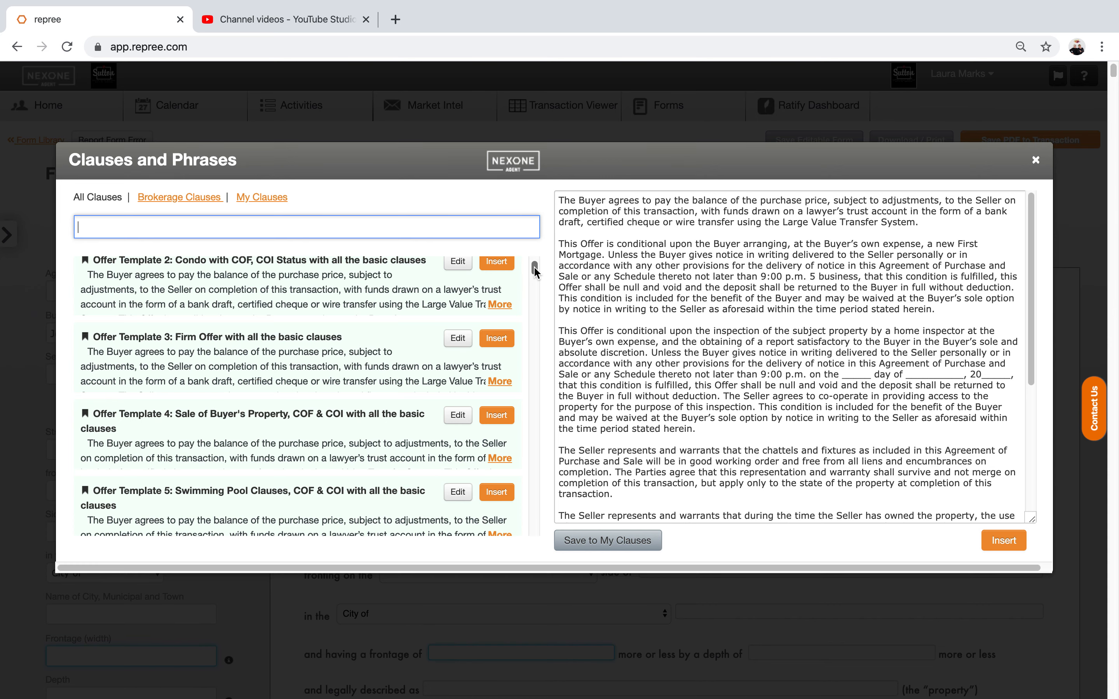
{"action": "left_click_drag", "start_coordinate": [536, 272], "coordinate": [535, 264]}
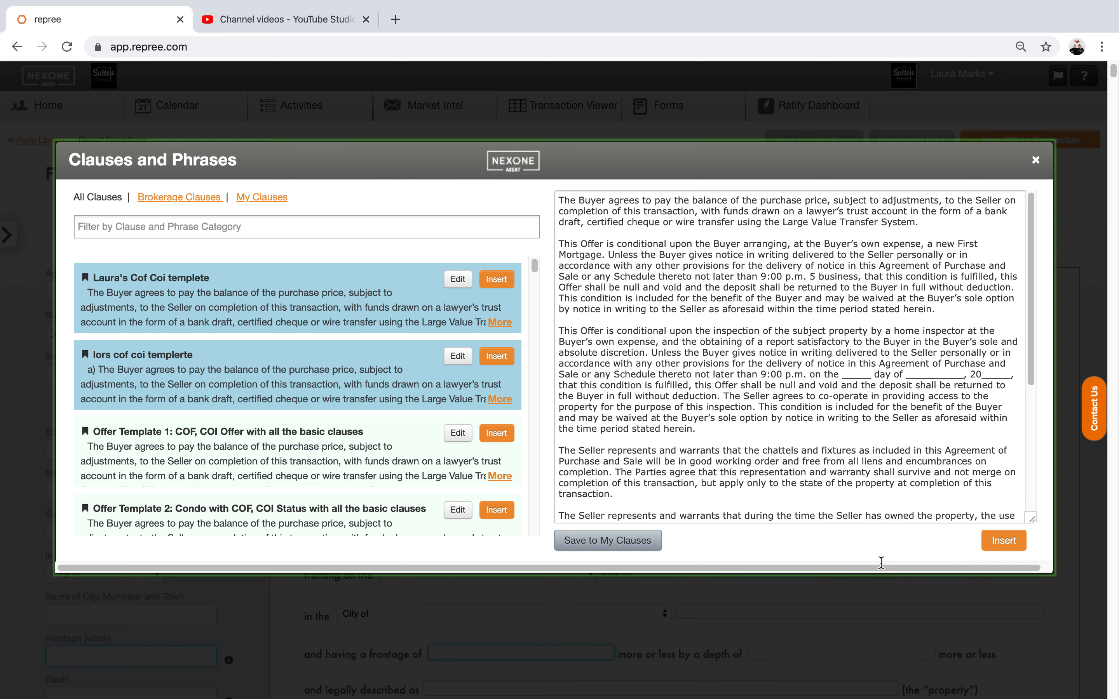
{"action": "left_click", "coordinate": [1004, 540]}
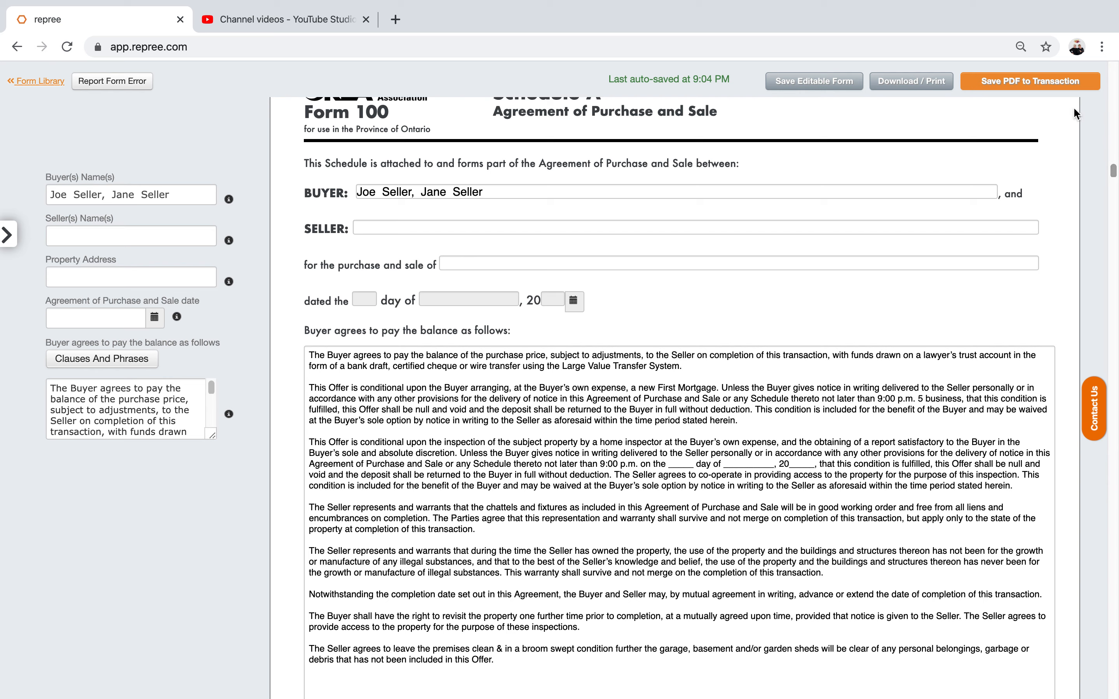
Save Forms 100, 320, 801, 300, 810 and the first-column Form 630 as PDFs to the client's selected transaction
{"action": "left_click", "coordinate": [1031, 82]}
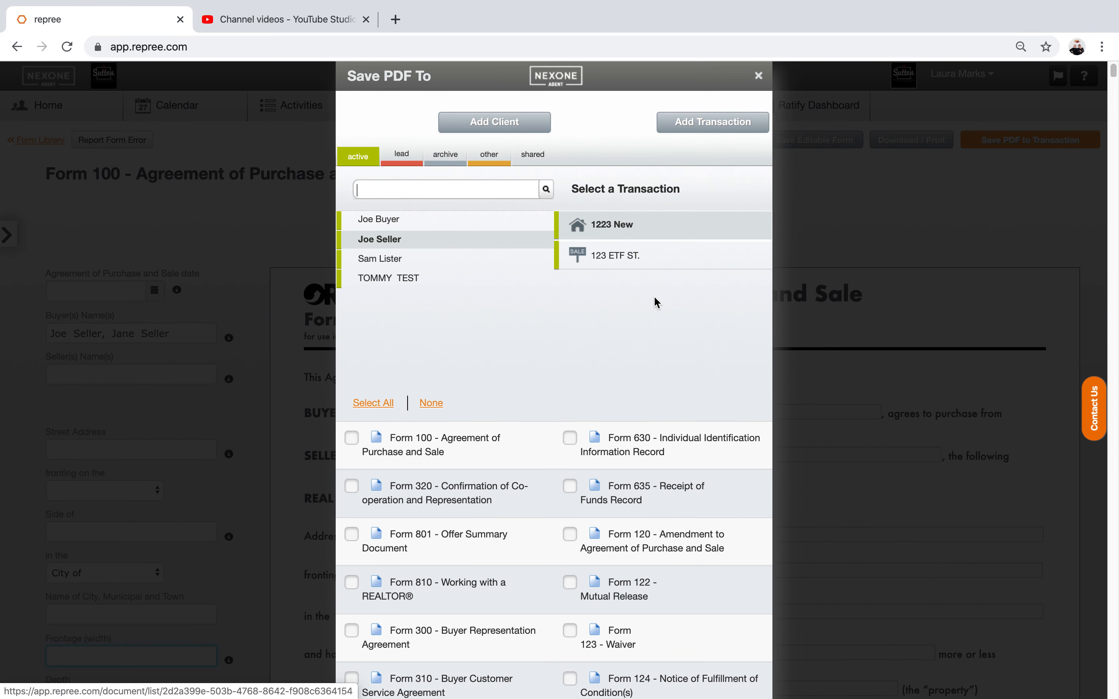
{"action": "left_click", "coordinate": [351, 442]}
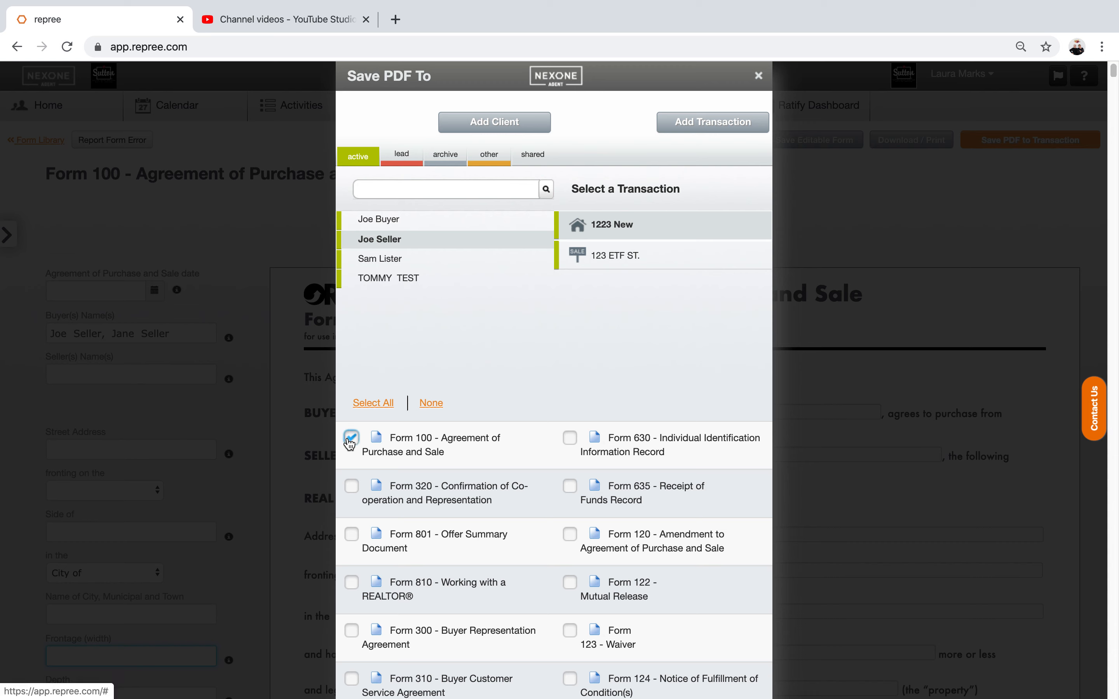
{"action": "left_click", "coordinate": [352, 488]}
{"action": "left_click", "coordinate": [352, 534]}
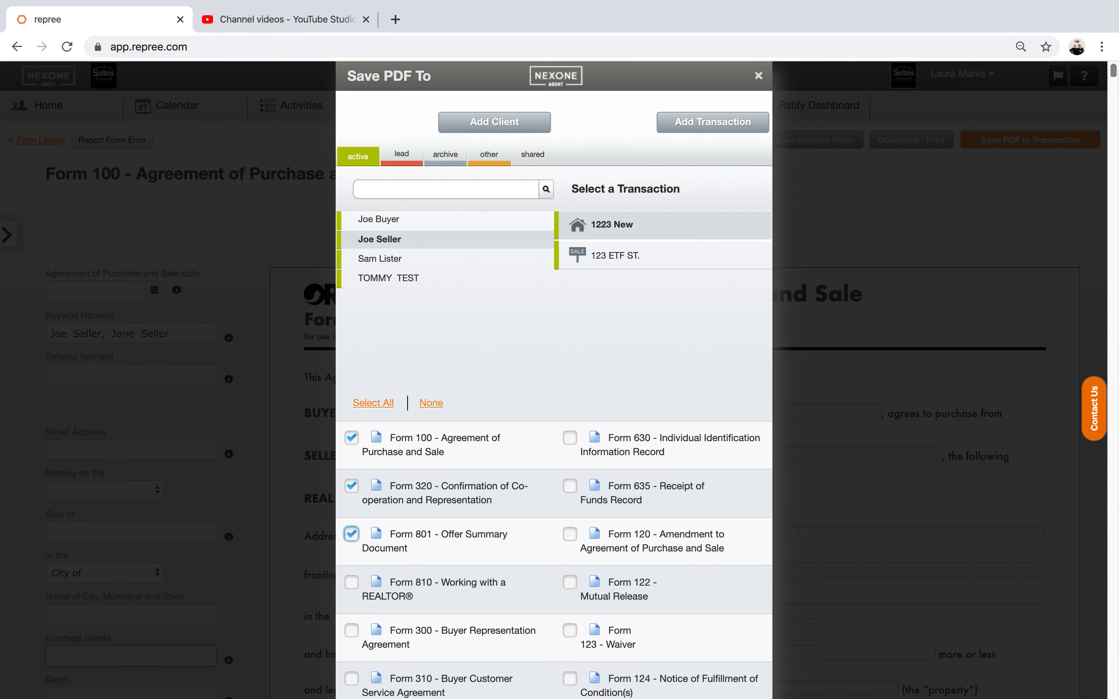
{"action": "left_click_drag", "start_coordinate": [1115, 72], "coordinate": [1114, 76]}
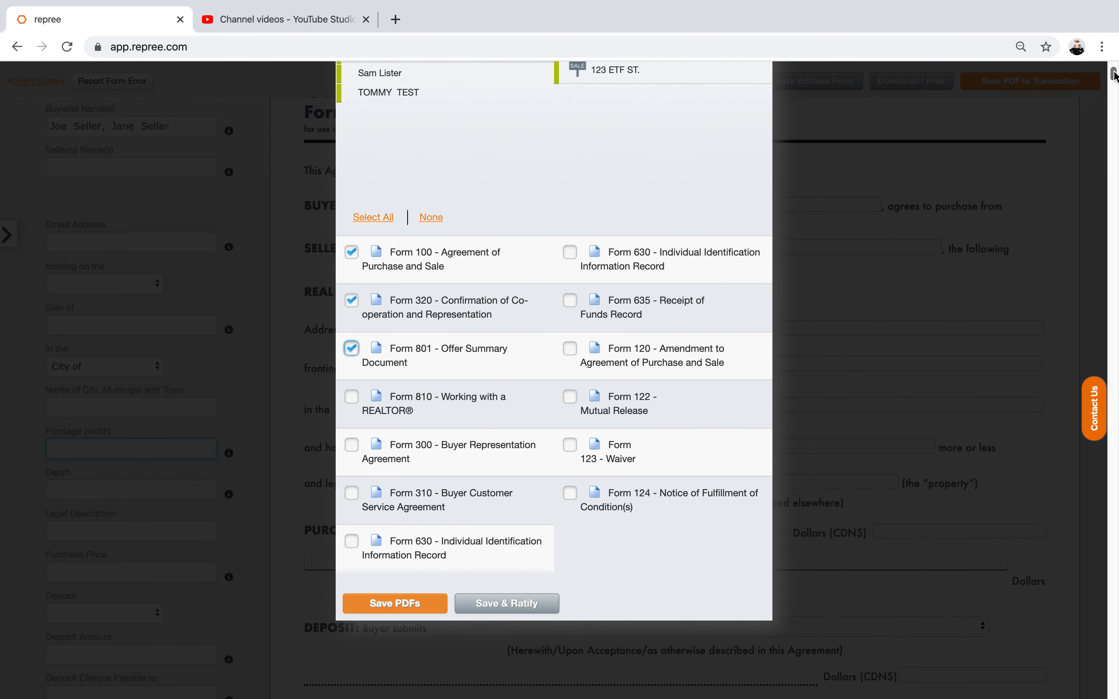
{"action": "left_click", "coordinate": [351, 445]}
{"action": "left_click", "coordinate": [354, 396]}
{"action": "left_click", "coordinate": [353, 538]}
{"action": "left_click", "coordinate": [407, 600]}
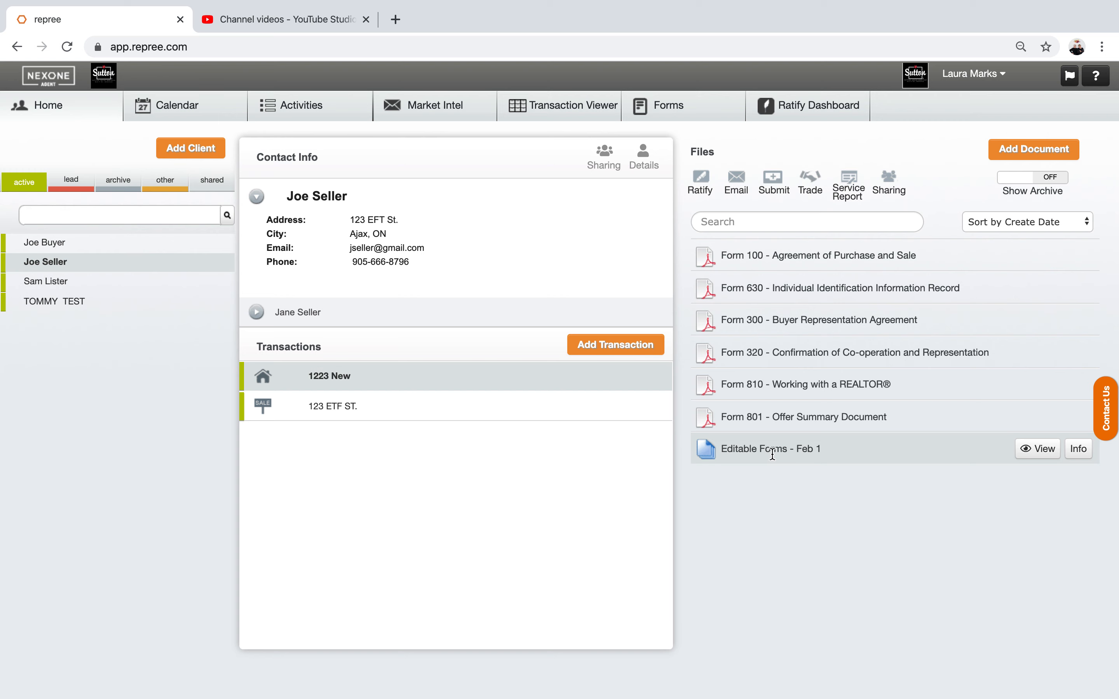
View the saved Form 100 - Agreement of Purchase and Sale PDF in the transaction's files and close it
{"action": "left_click", "coordinate": [1036, 451]}
{"action": "left_click_drag", "start_coordinate": [1036, 452], "coordinate": [1006, 518]}
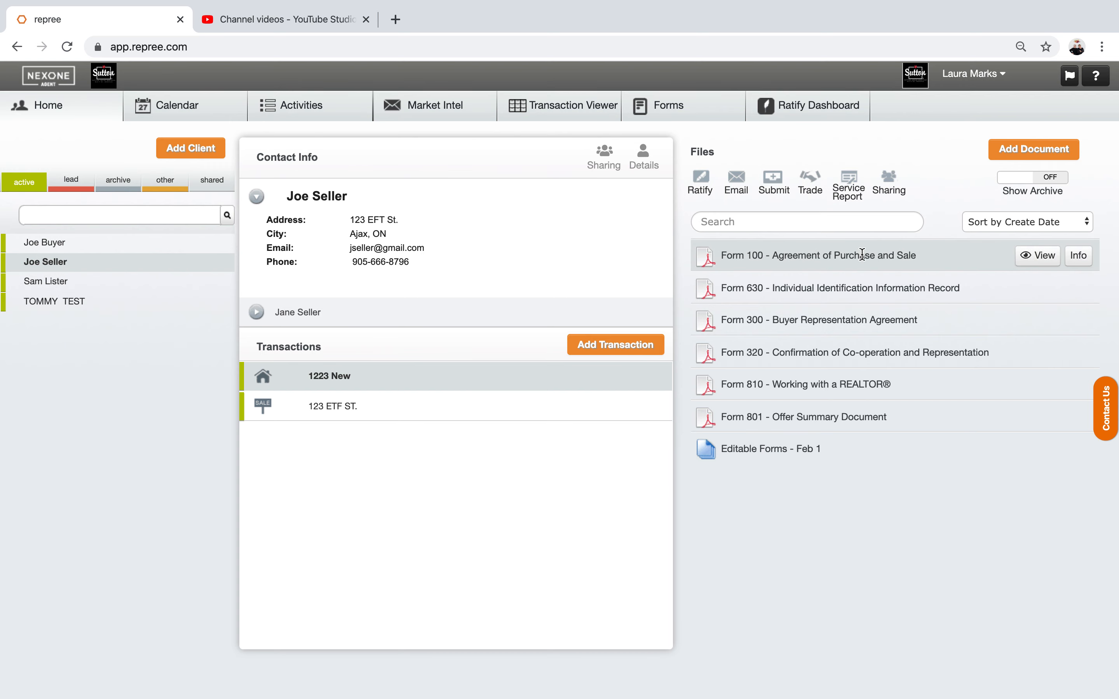
{"action": "left_click", "coordinate": [1038, 255]}
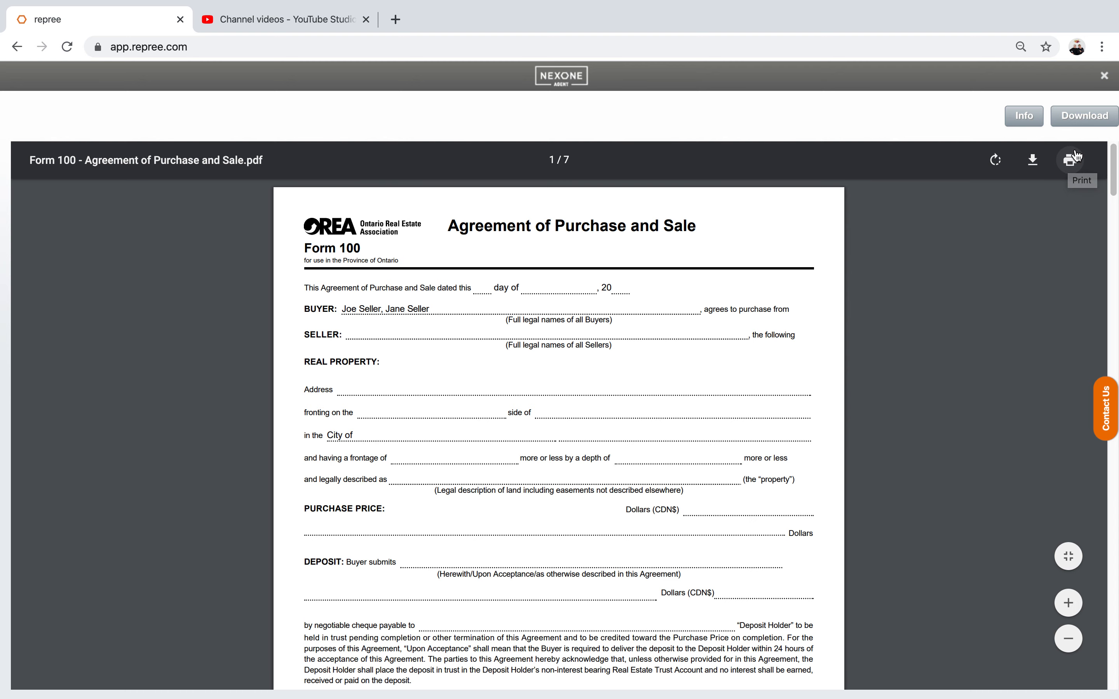
{"action": "left_click", "coordinate": [1105, 76]}
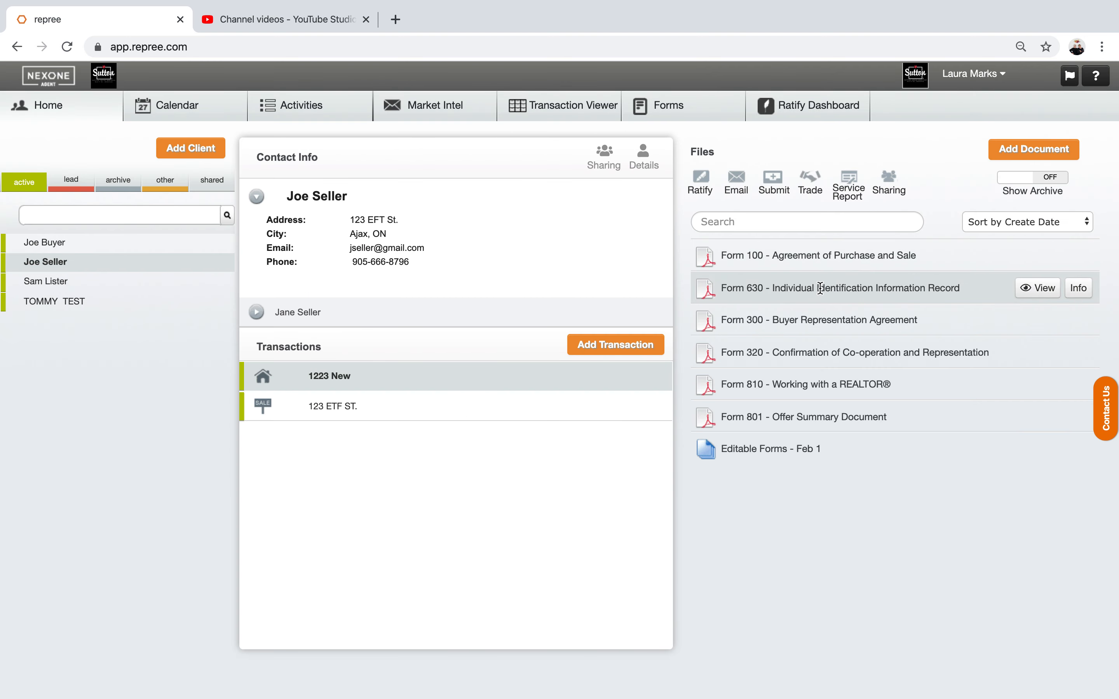
{"action": "left_click", "coordinate": [735, 182]}
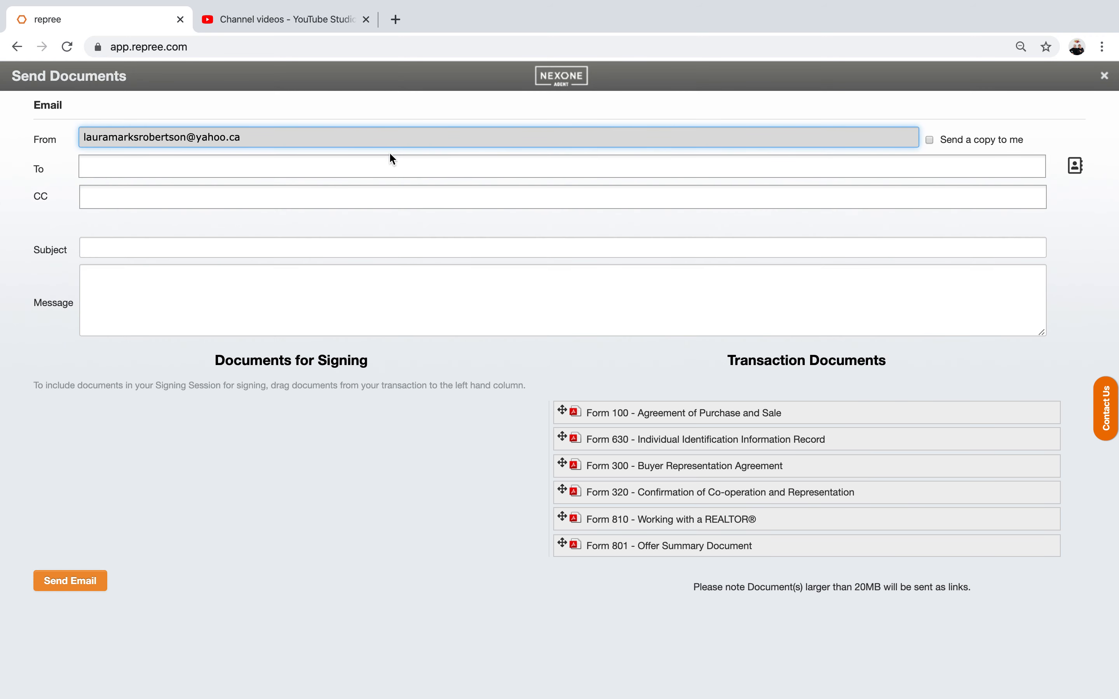
{"action": "left_click", "coordinate": [329, 163]}
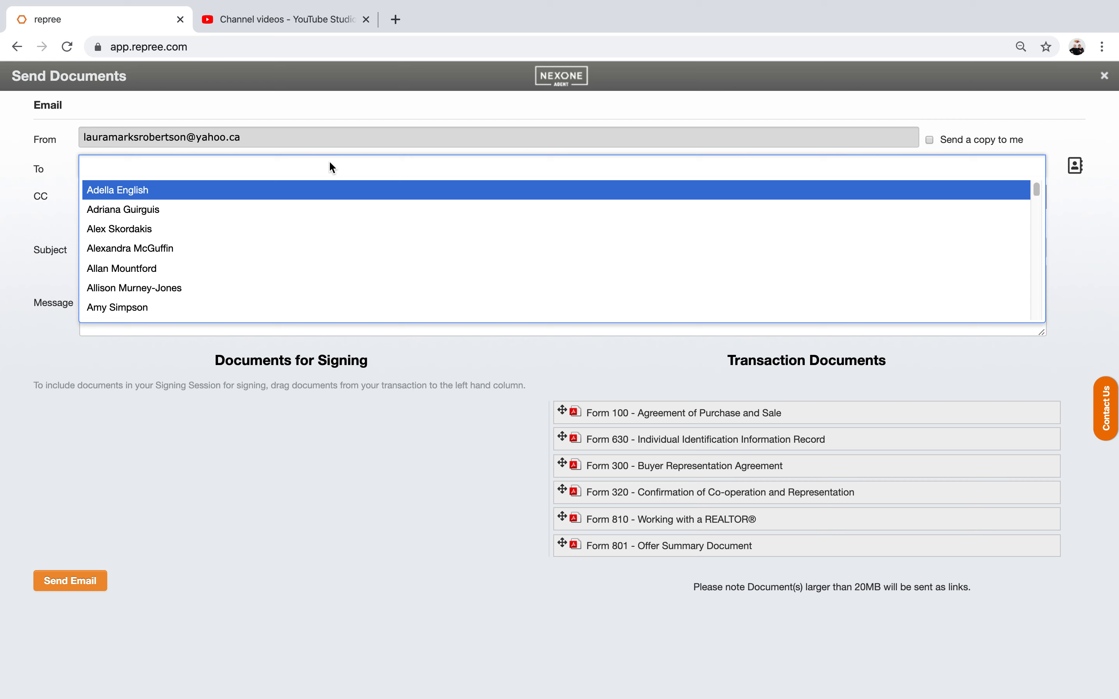
{"action": "type", "text": "jseller"}
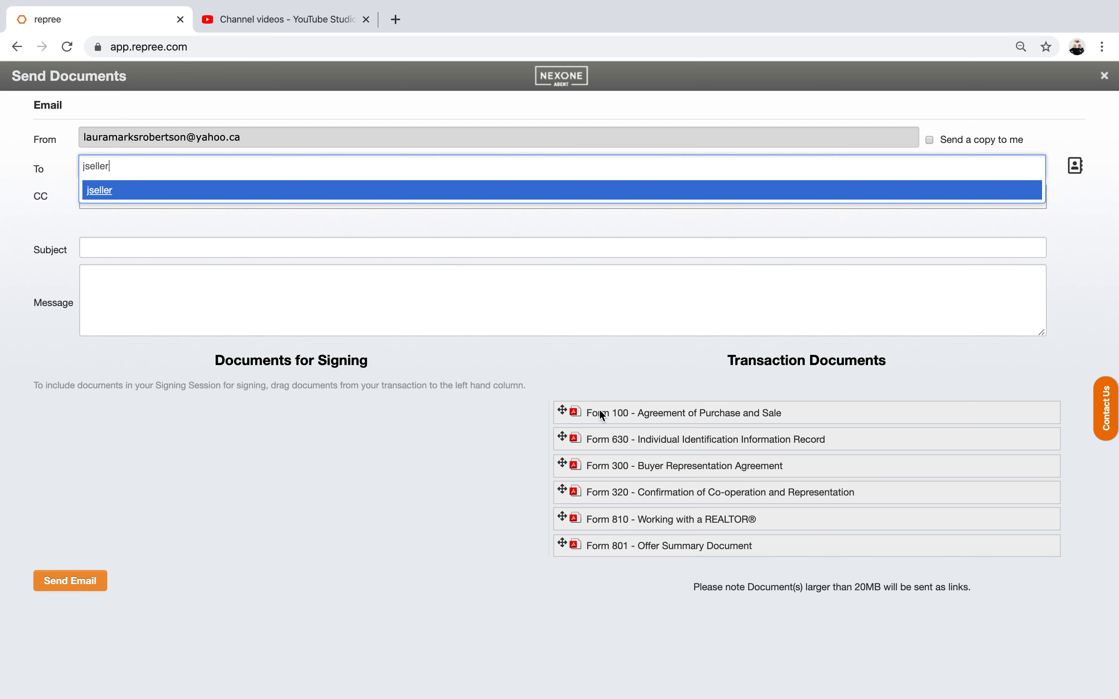
{"action": "key", "text": "Return"}
{"action": "left_click_drag", "start_coordinate": [711, 409], "coordinate": [287, 439]}
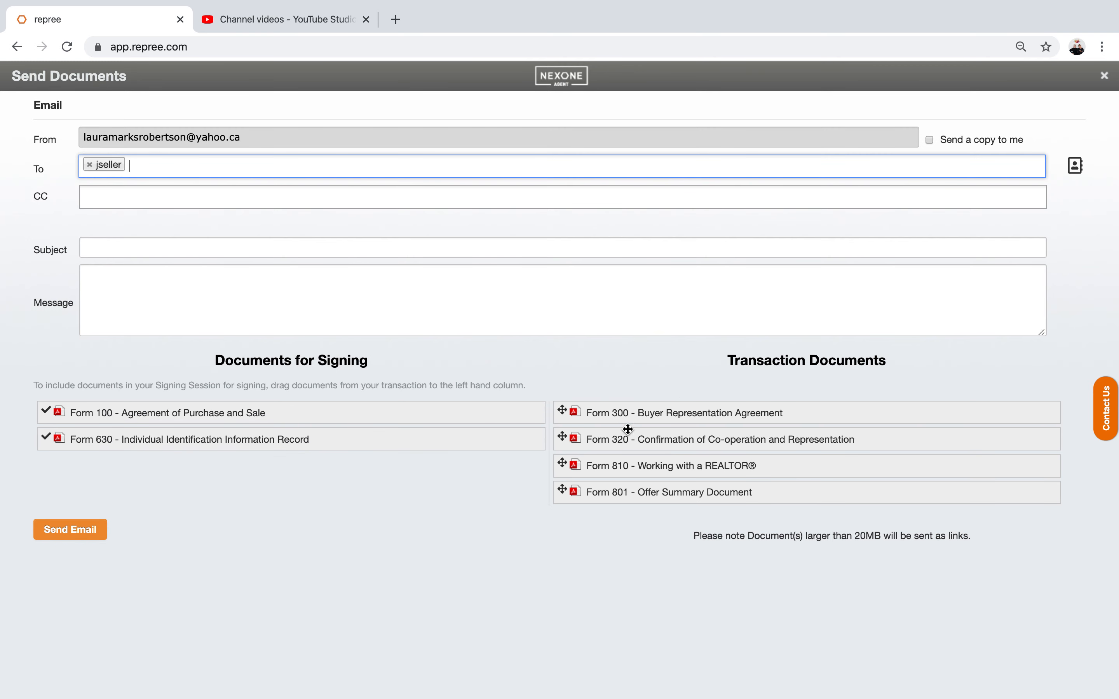
{"action": "left_click_drag", "start_coordinate": [622, 413], "coordinate": [69, 463]}
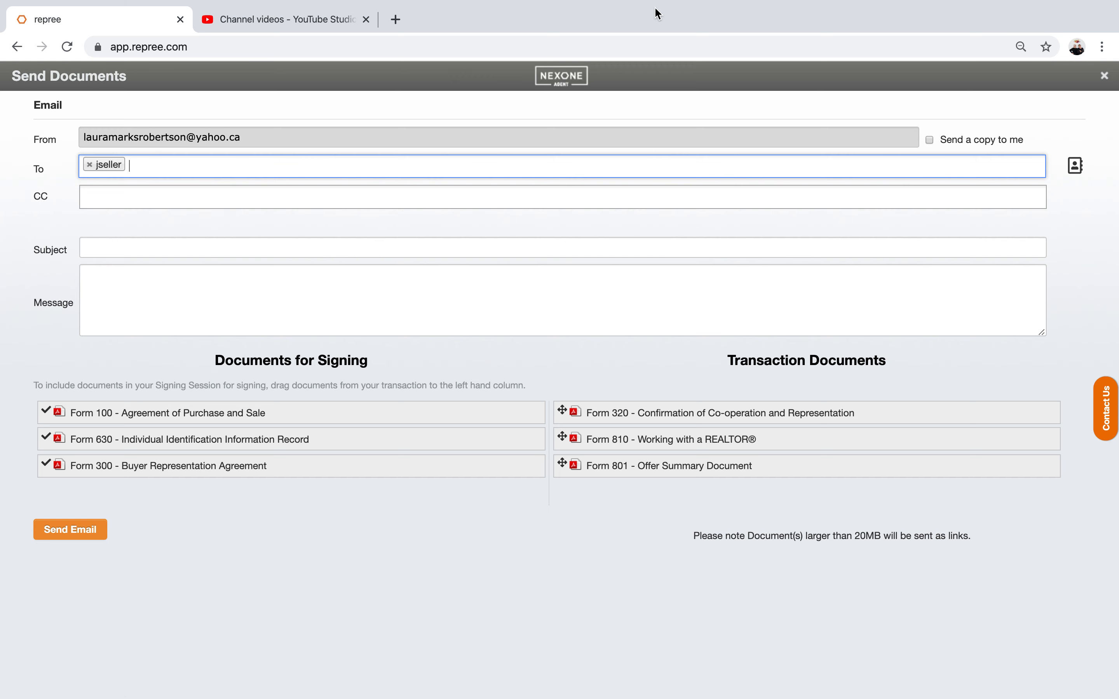
{"action": "left_click", "coordinate": [1105, 75]}
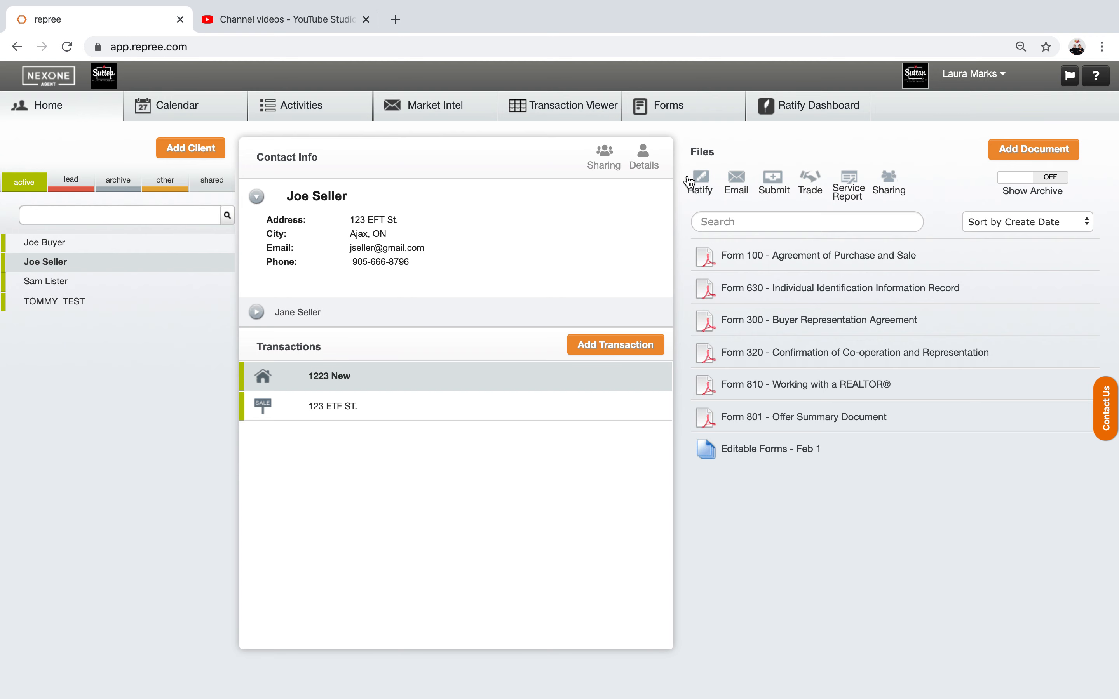
Start an electronic signing session with Ratify and include the agent and both clients as signers
{"action": "left_click", "coordinate": [701, 185]}
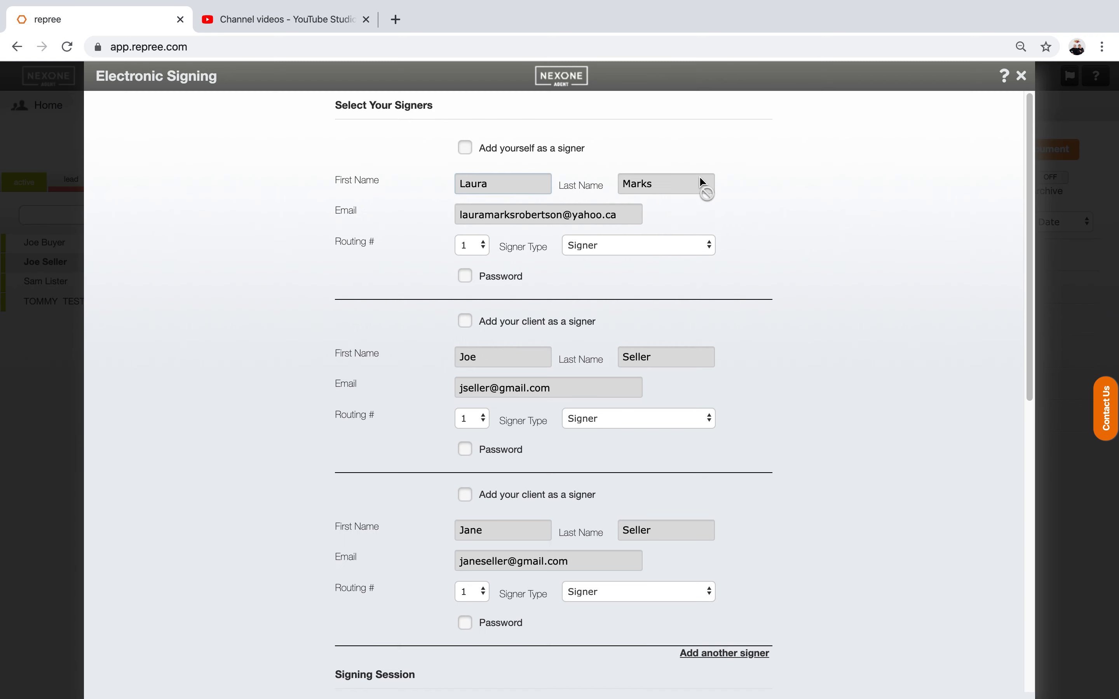
{"action": "left_click", "coordinate": [465, 148]}
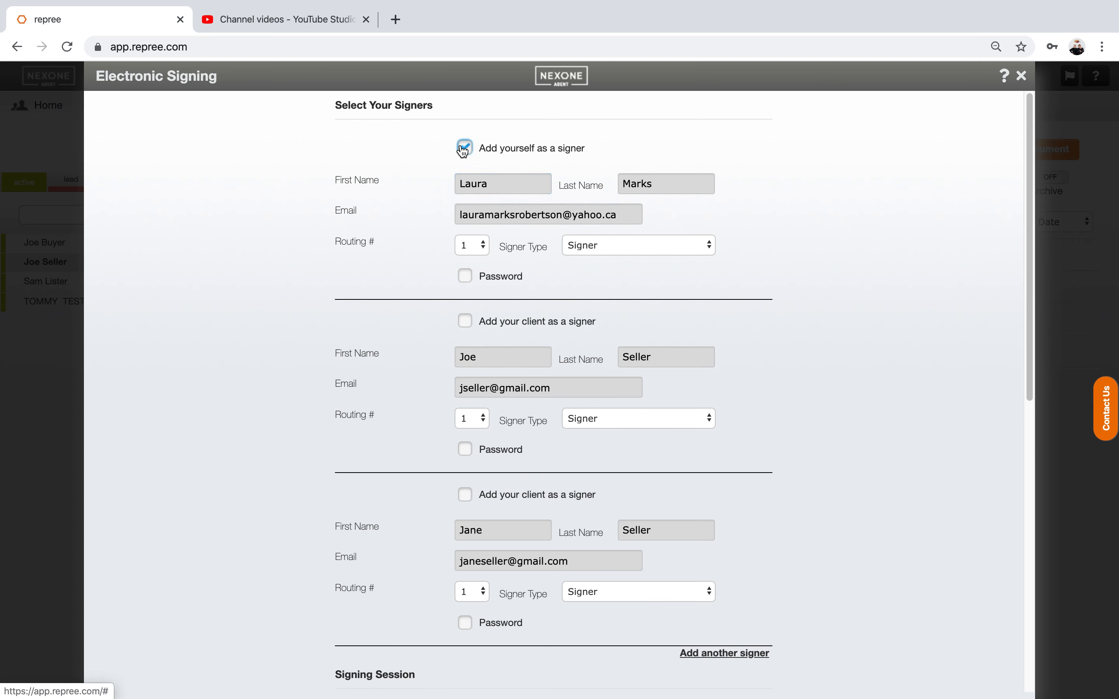
{"action": "left_click", "coordinate": [460, 319]}
{"action": "left_click", "coordinate": [463, 497]}
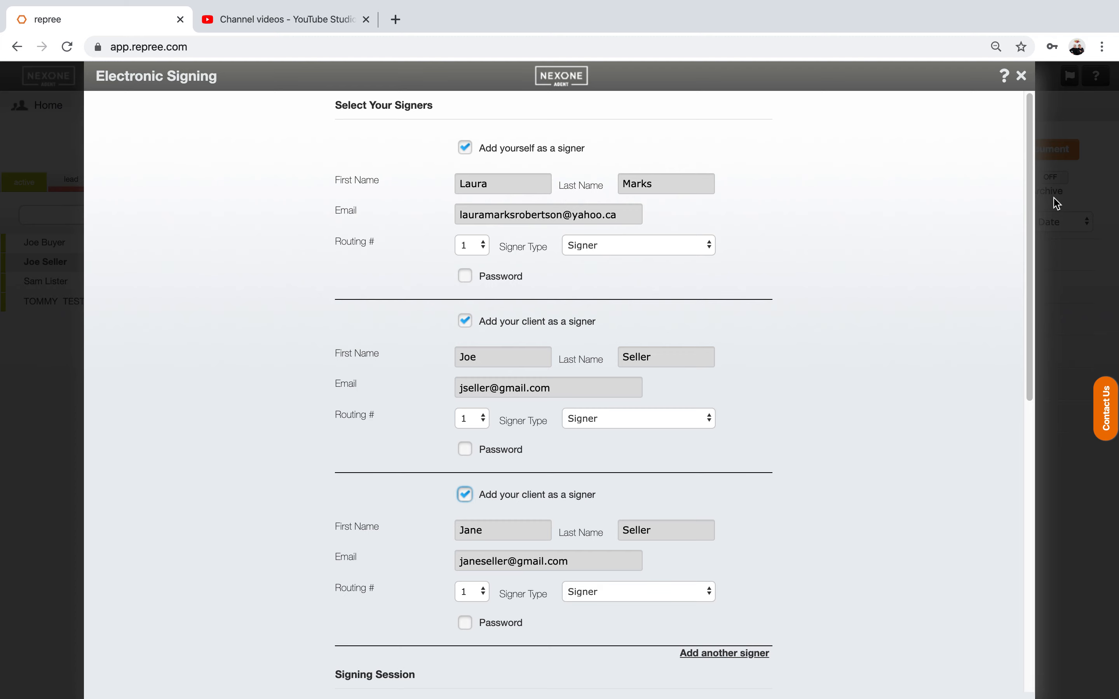
Include all six transaction documents for signing, ordered with Form 810 first and Form 300 second, ahead of Forms 100, 630, 320 and 801
{"action": "left_click_drag", "start_coordinate": [1035, 195], "coordinate": [1022, 444]}
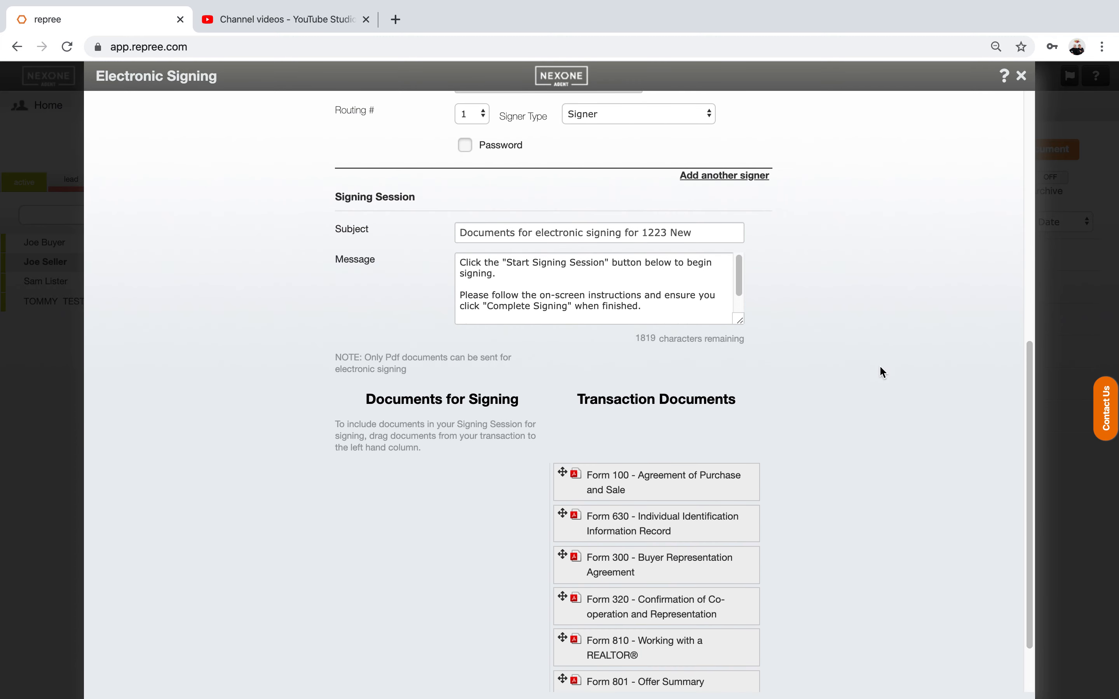
{"action": "left_click_drag", "start_coordinate": [1030, 389], "coordinate": [1034, 428]}
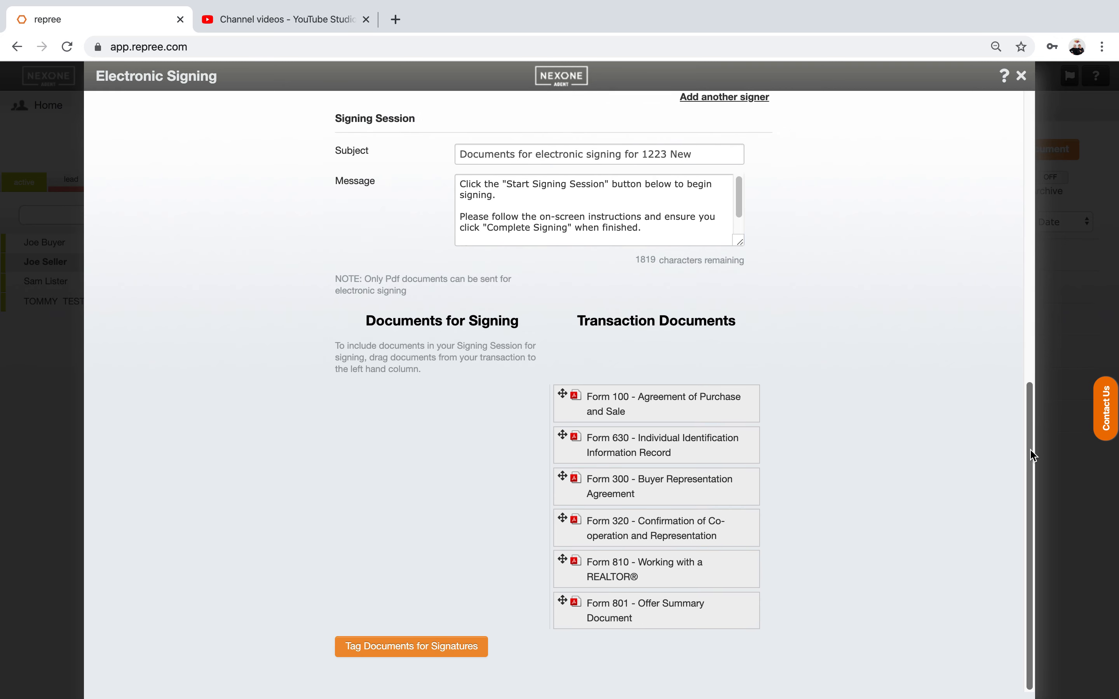
{"action": "left_click_drag", "start_coordinate": [606, 403], "coordinate": [407, 444]}
{"action": "left_click_drag", "start_coordinate": [657, 404], "coordinate": [443, 485]}
{"action": "left_click_drag", "start_coordinate": [569, 400], "coordinate": [407, 529]}
{"action": "left_click_drag", "start_coordinate": [661, 402], "coordinate": [411, 573]}
{"action": "left_click_drag", "start_coordinate": [648, 408], "coordinate": [480, 599]}
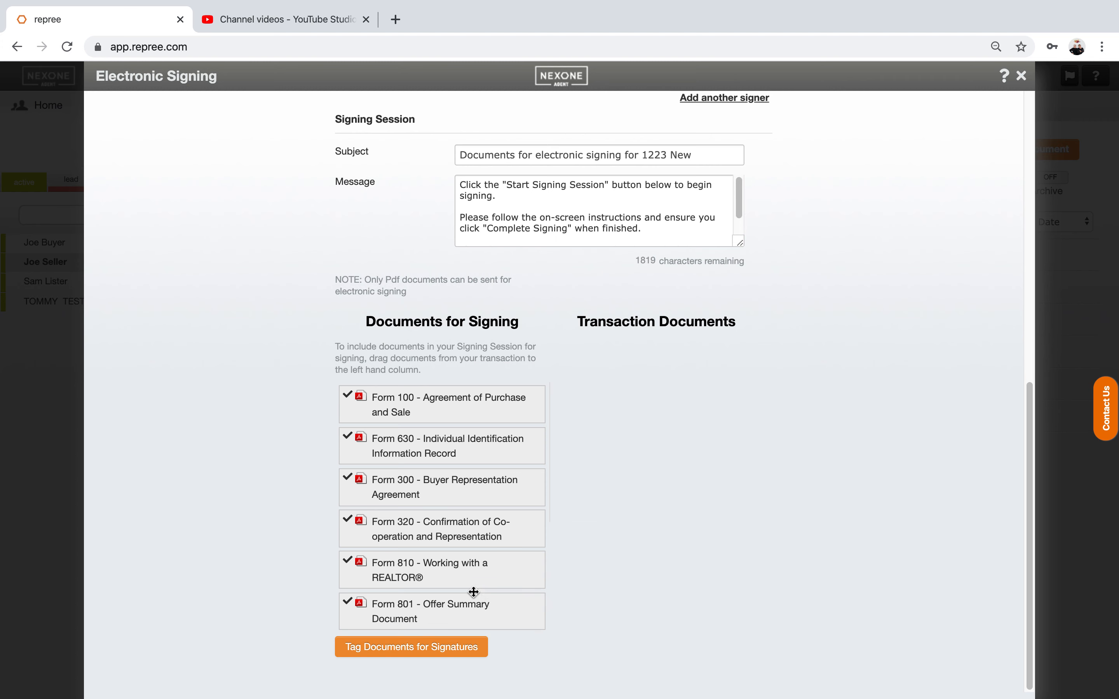
{"action": "left_click_drag", "start_coordinate": [435, 574], "coordinate": [455, 394]}
{"action": "left_click_drag", "start_coordinate": [455, 530], "coordinate": [449, 439]}
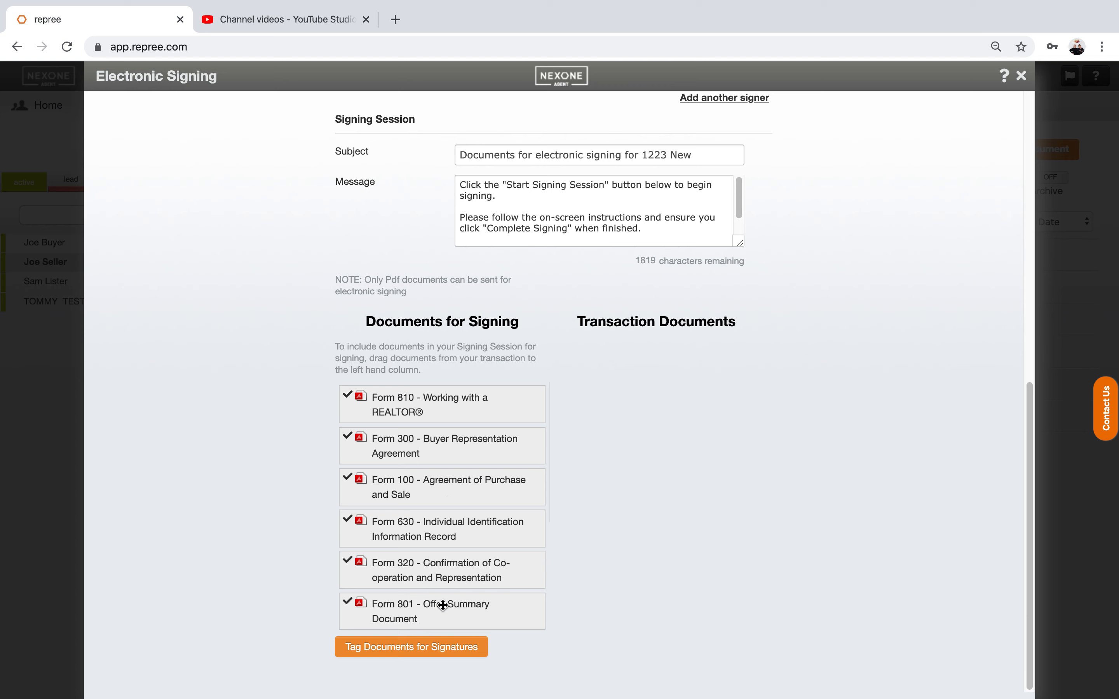
Reorder the remaining signing documents as Forms 630, 801, 320 and 100 after Form 300, and proceed to tagging them for signatures
{"action": "left_click_drag", "start_coordinate": [444, 606], "coordinate": [440, 484]}
{"action": "left_click_drag", "start_coordinate": [439, 574], "coordinate": [438, 488]}
{"action": "left_click_drag", "start_coordinate": [459, 614], "coordinate": [443, 562]}
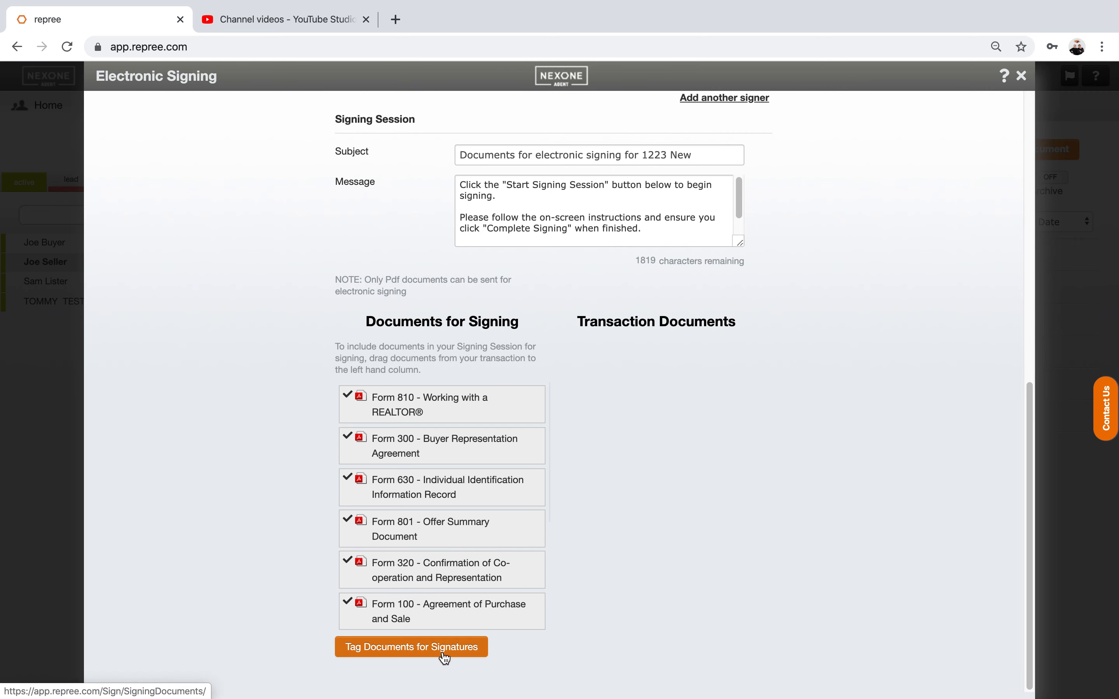
{"action": "left_click", "coordinate": [397, 648]}
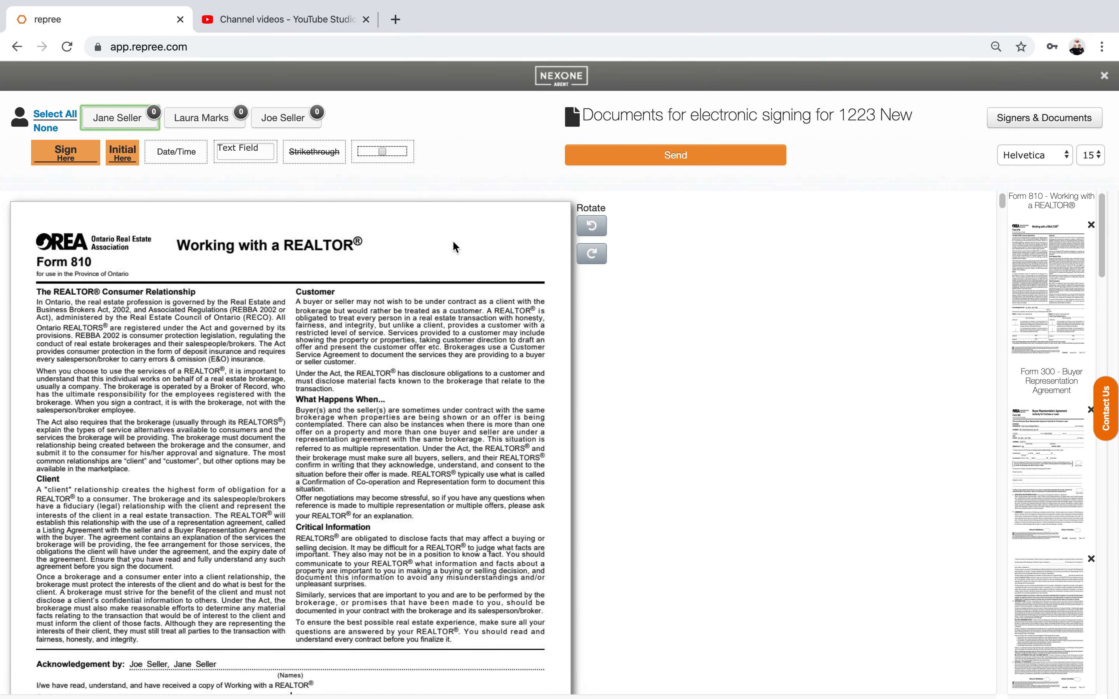
Place initial, signature and date/time tags for both clients in the Buyers section of Form 810
{"action": "left_click", "coordinate": [114, 118]}
{"action": "left_click", "coordinate": [310, 118]}
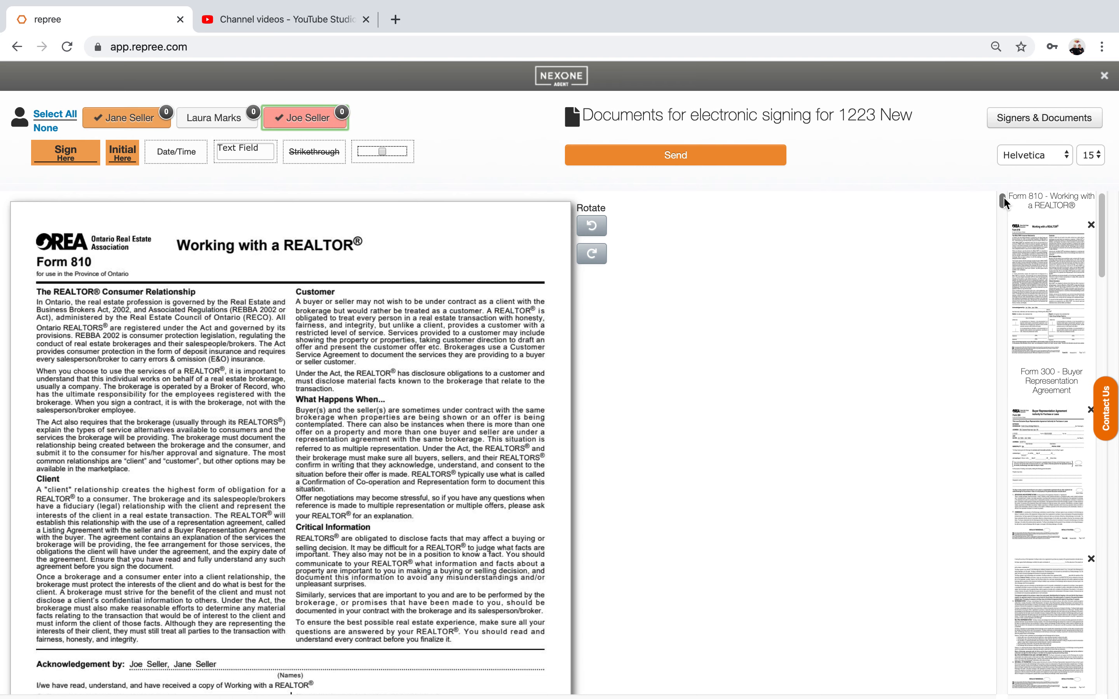
{"action": "left_click_drag", "start_coordinate": [1003, 202], "coordinate": [1005, 211]}
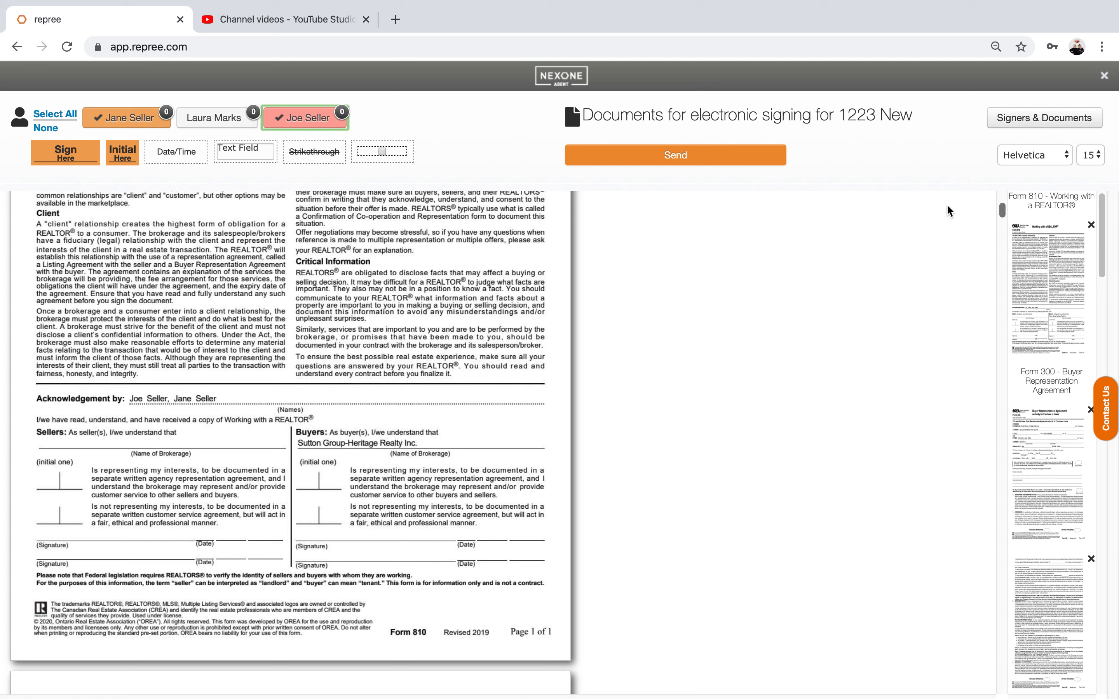
{"action": "left_click_drag", "start_coordinate": [122, 153], "coordinate": [317, 483]}
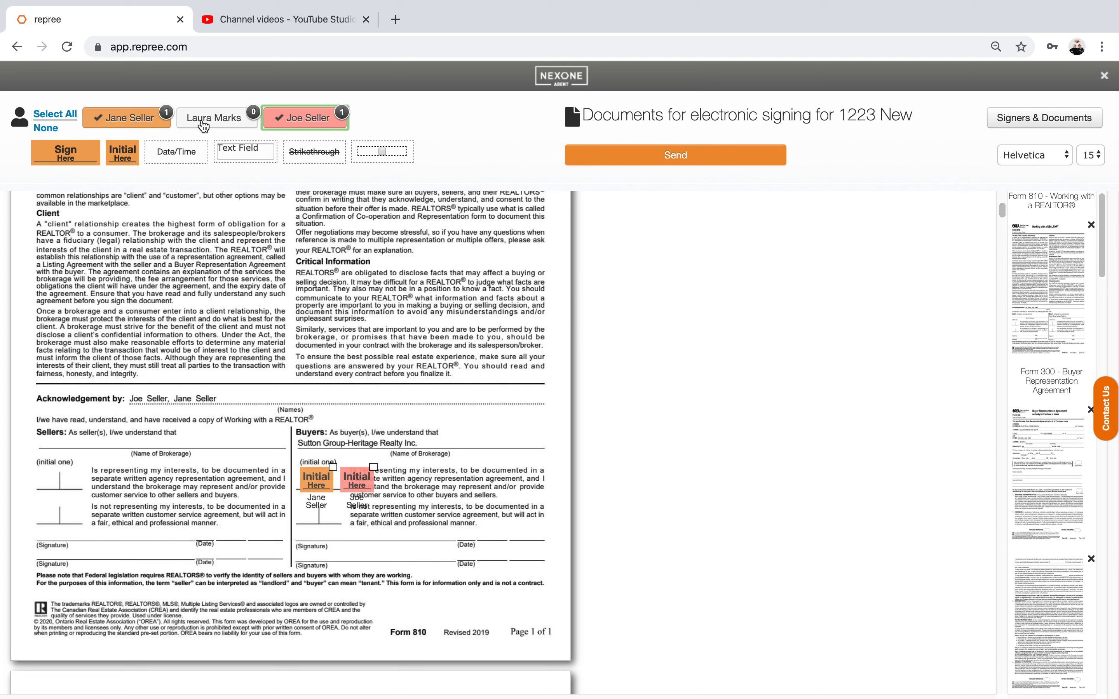
{"action": "mouse_move", "coordinate": [65, 152]}
{"action": "left_mouse_down"}
{"action": "mouse_move", "coordinate": [277, 558]}
{"action": "mouse_move", "coordinate": [328, 530]}
{"action": "mouse_move", "coordinate": [342, 565]}
{"action": "mouse_move", "coordinate": [315, 567]}
{"action": "left_mouse_up"}
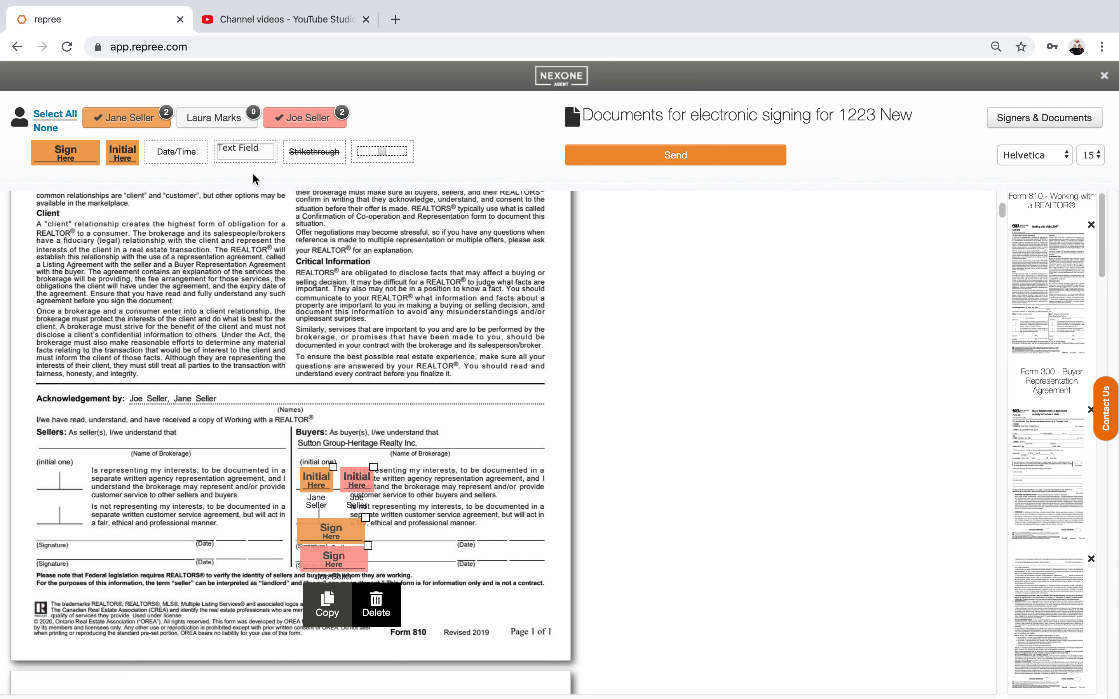
{"action": "mouse_move", "coordinate": [177, 151]}
{"action": "left_mouse_down"}
{"action": "mouse_move", "coordinate": [199, 158]}
{"action": "mouse_move", "coordinate": [438, 538]}
{"action": "left_mouse_up"}
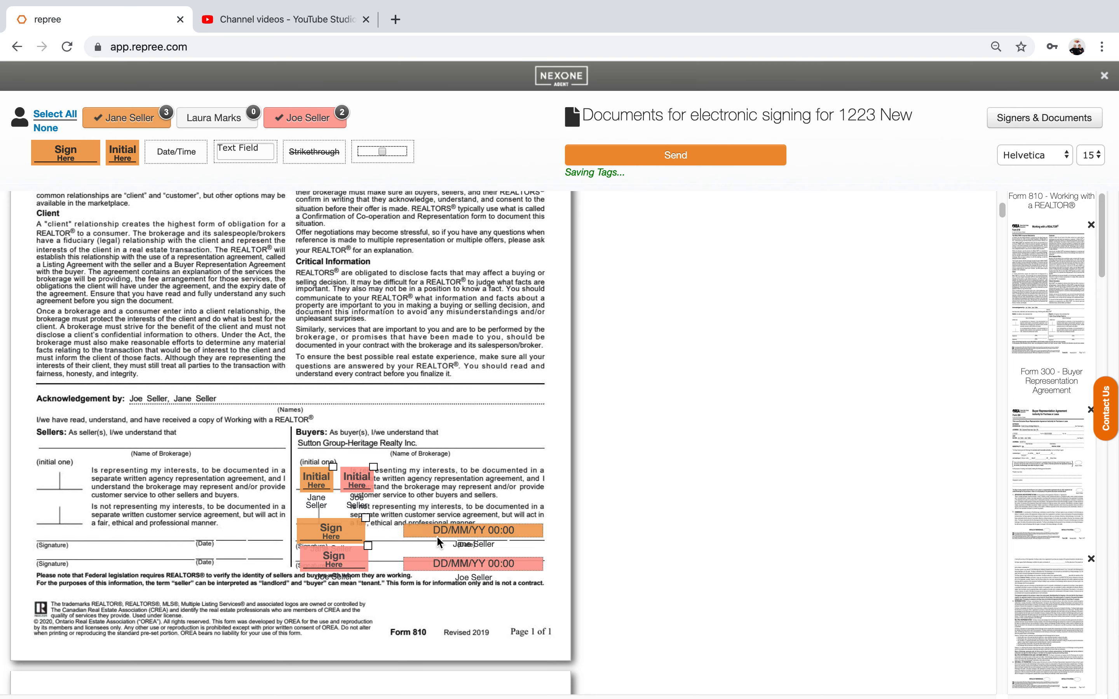
Place initial tags for both clients at the two Buyer's Initials spots on the first page of Form 300
{"action": "left_click_drag", "start_coordinate": [998, 217], "coordinate": [1003, 236]}
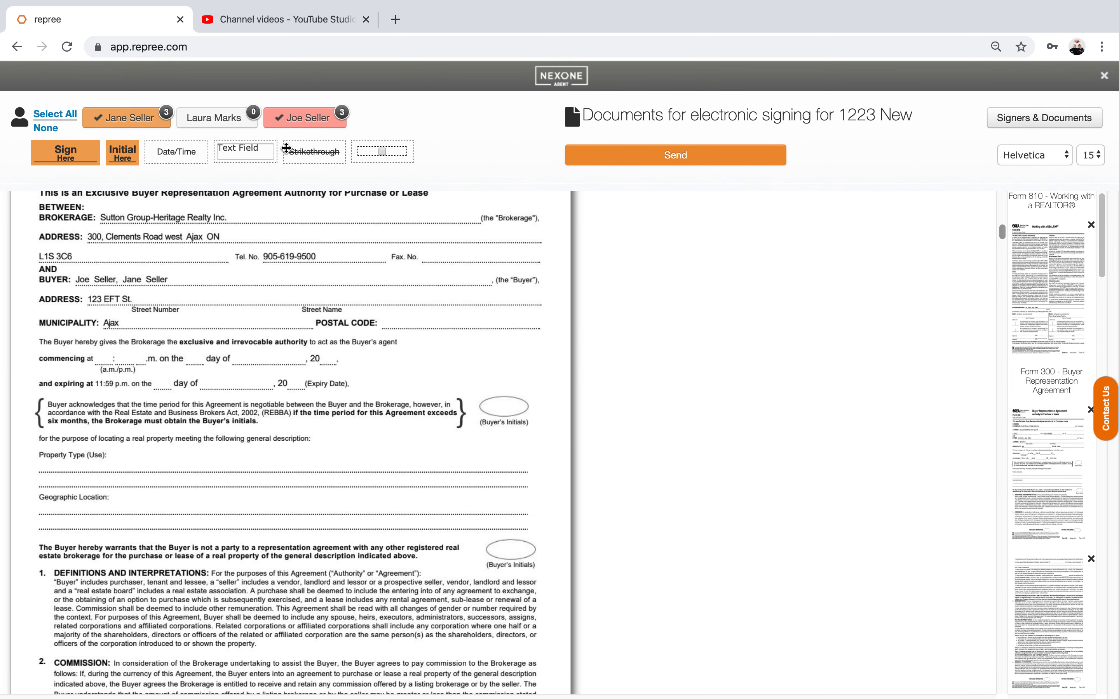
{"action": "left_click_drag", "start_coordinate": [123, 153], "coordinate": [496, 397]}
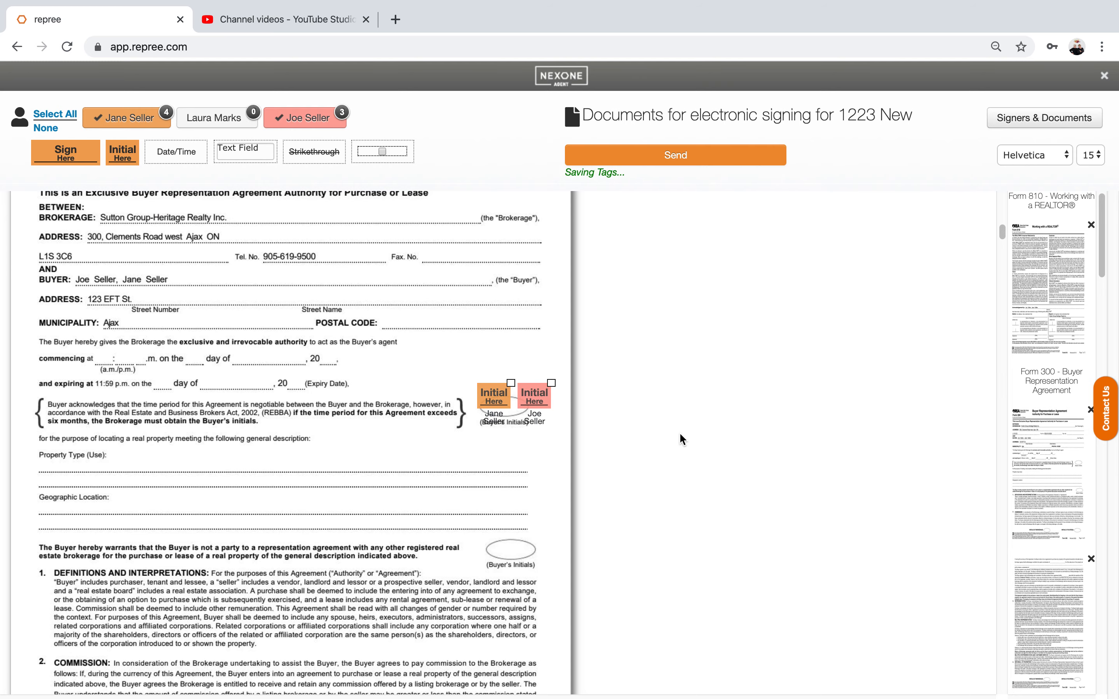
{"action": "scroll", "coordinate": [999, 241], "scroll_direction": "down", "scroll_amount": 7}
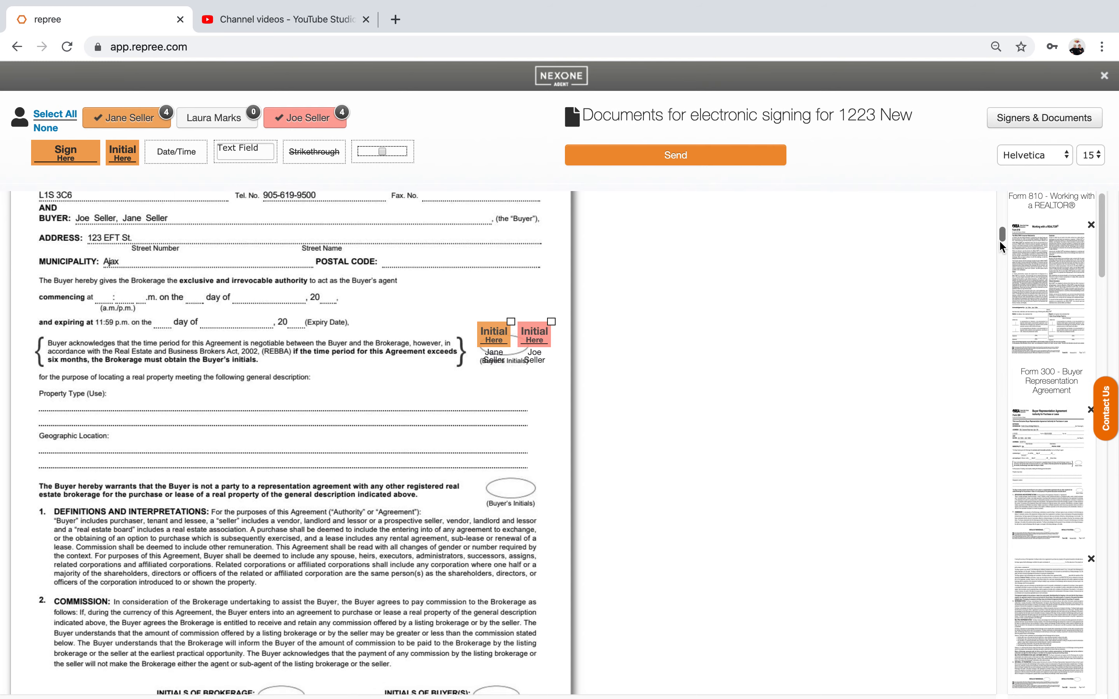
{"action": "scroll", "coordinate": [213, 224], "scroll_direction": "up", "scroll_amount": 10}
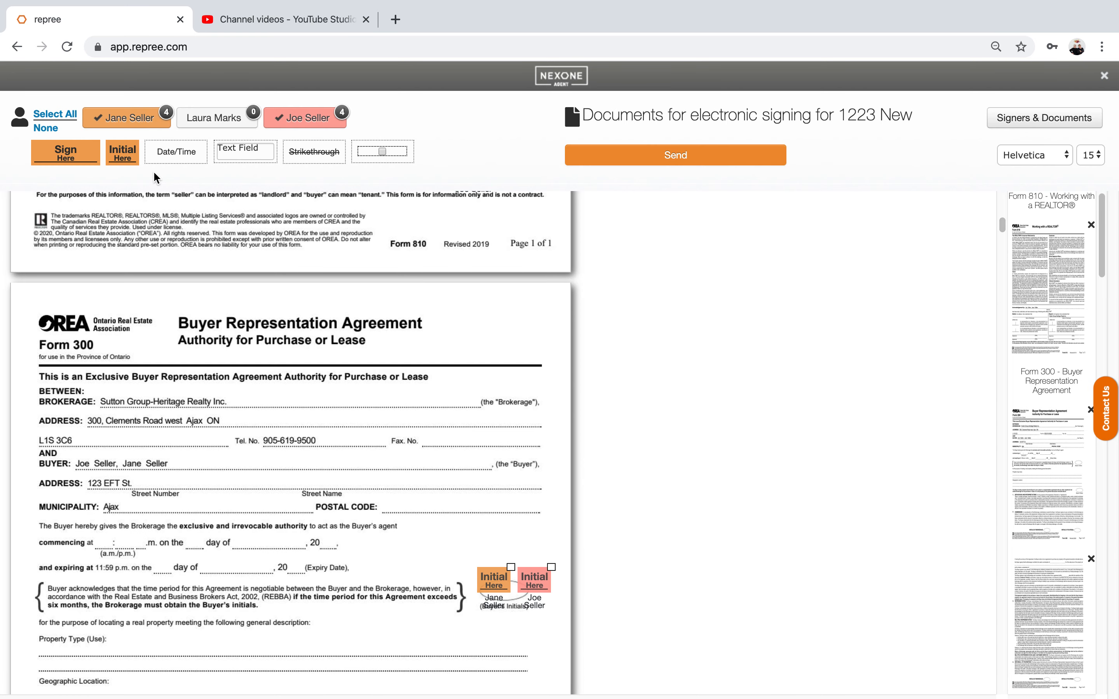
{"action": "scroll", "coordinate": [1001, 226], "scroll_direction": "down", "scroll_amount": 4}
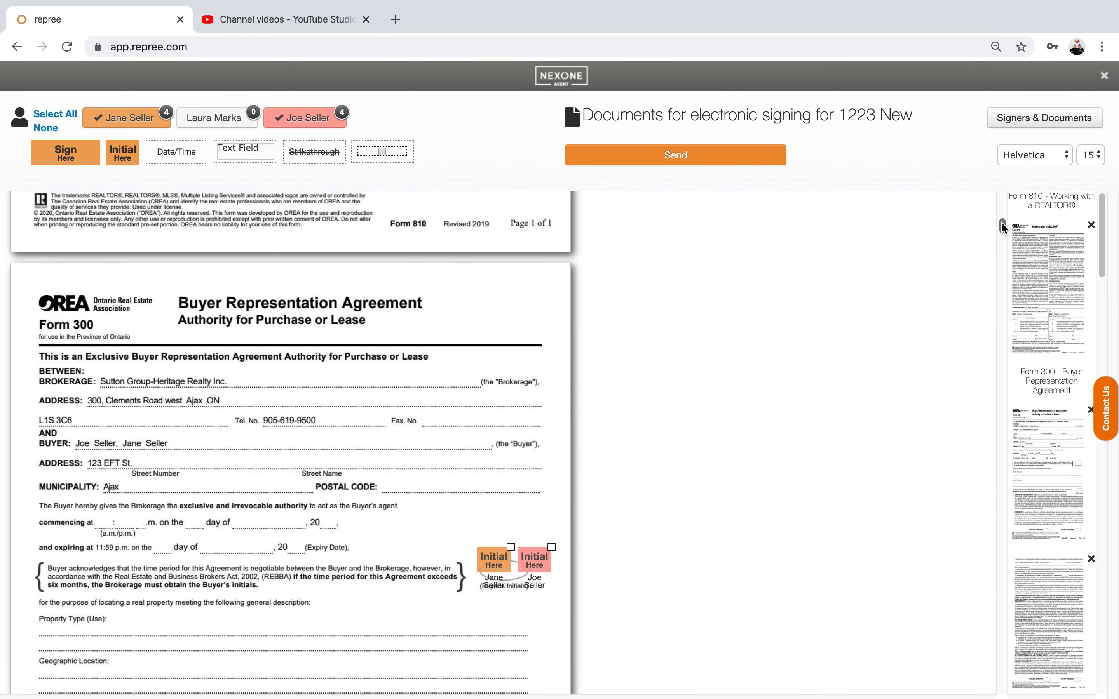
{"action": "left_click_drag", "start_coordinate": [120, 154], "coordinate": [477, 546]}
{"action": "left_click", "coordinate": [478, 549]}
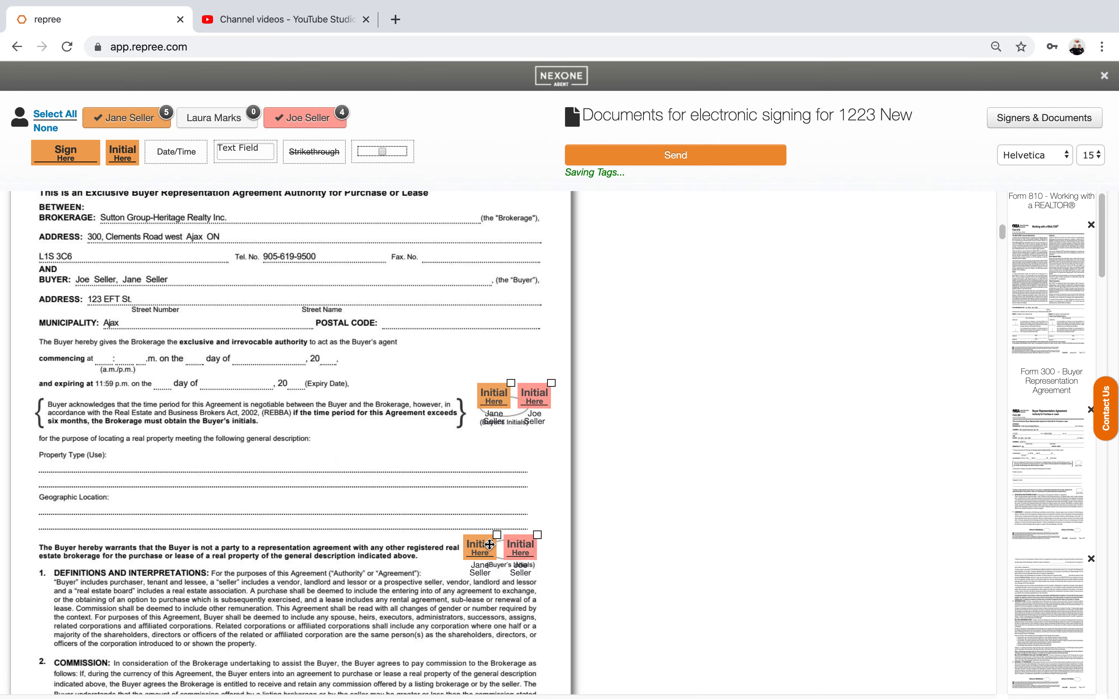
On page 1 of Form 320, place both clients' initial tags at Buyer and the agent's initial tag at Co-operating/Buyer Brokerage
{"action": "left_click_drag", "start_coordinate": [1002, 231], "coordinate": [966, 316]}
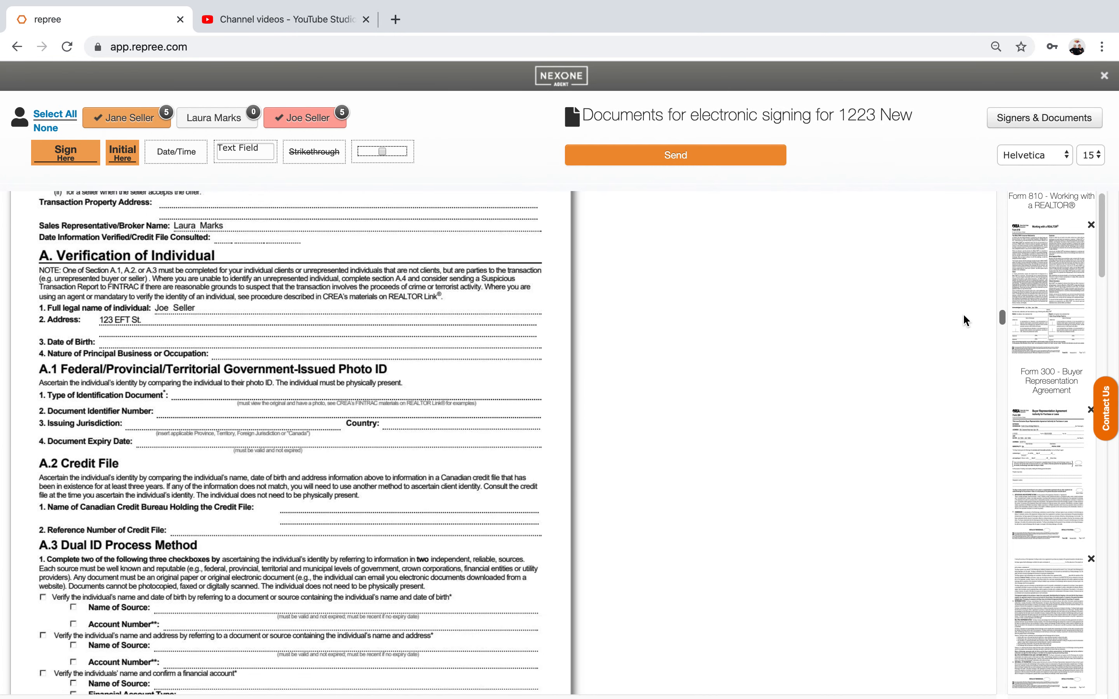
{"action": "left_click_drag", "start_coordinate": [965, 323], "coordinate": [929, 467]}
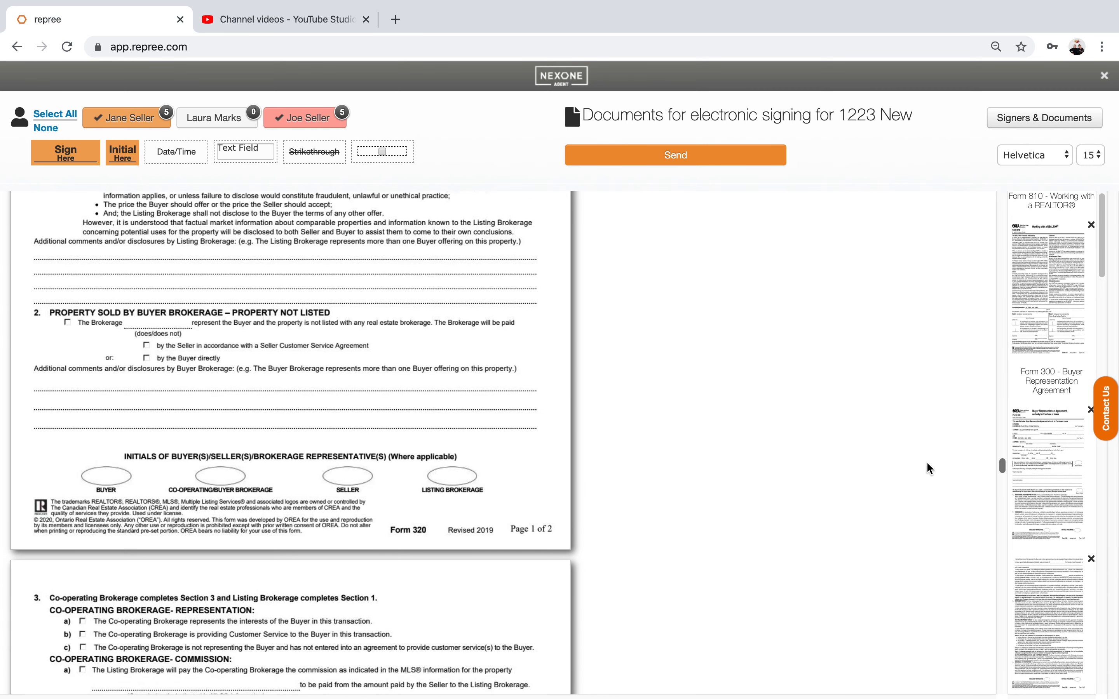
{"action": "left_click_drag", "start_coordinate": [134, 162], "coordinate": [87, 498]}
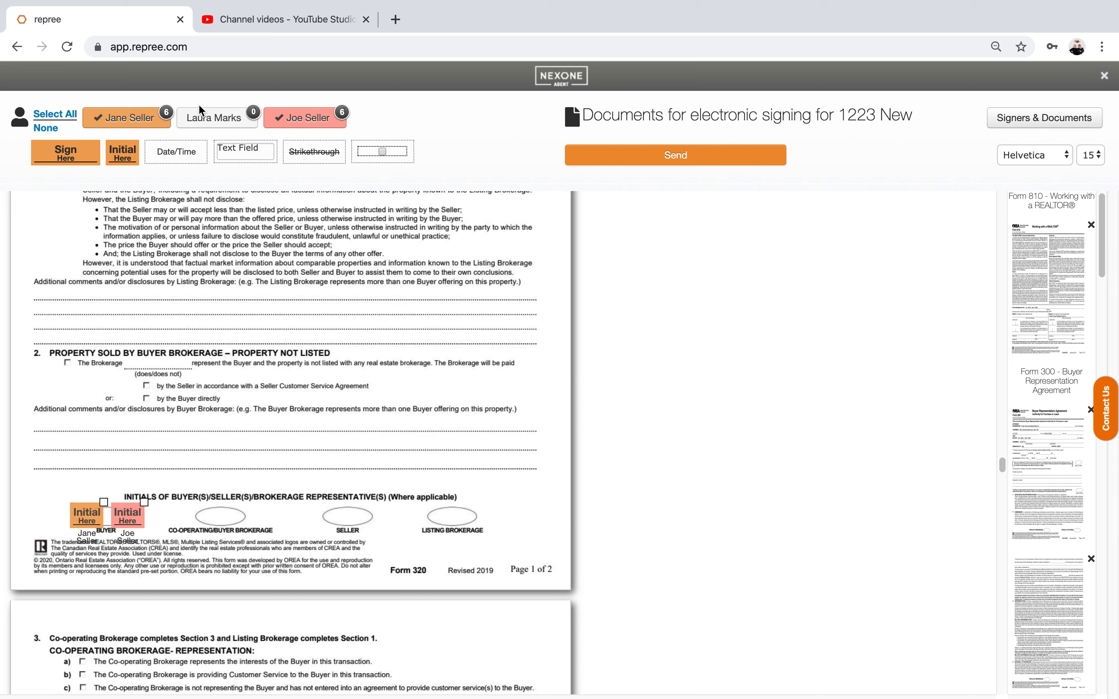
{"action": "left_click", "coordinate": [212, 122]}
{"action": "left_click", "coordinate": [96, 125]}
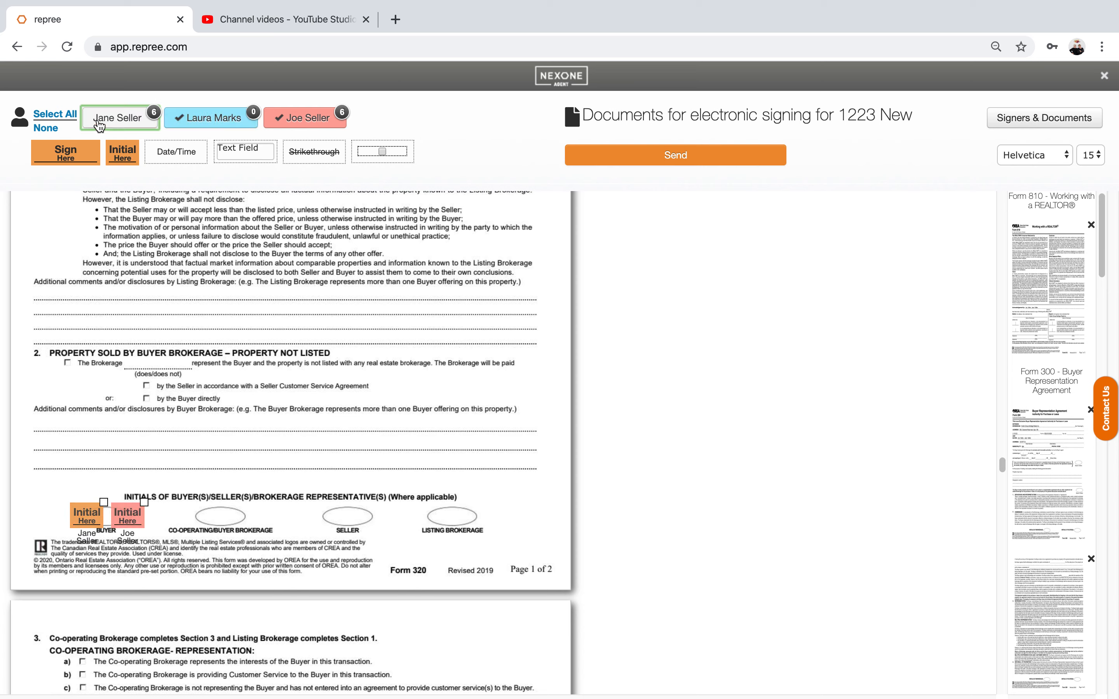
{"action": "left_click", "coordinate": [299, 116]}
{"action": "left_click_drag", "start_coordinate": [127, 153], "coordinate": [227, 522]}
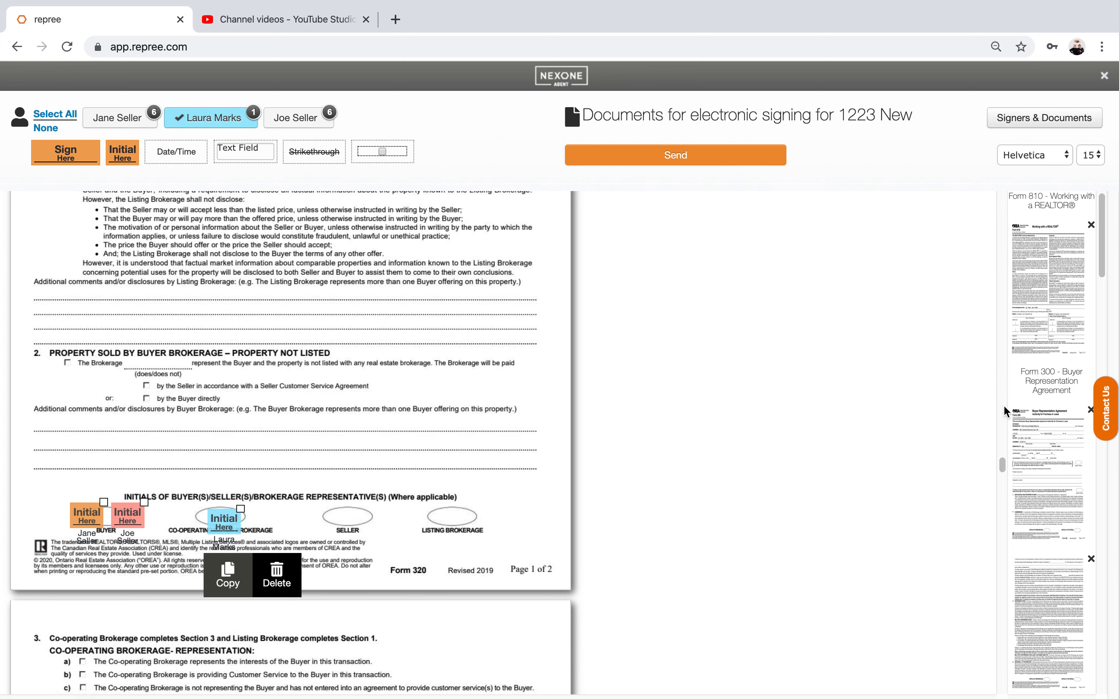
Place the agent's signature and date/time tags in the co-operating/buyer brokerage section on page 2 of Form 320
{"action": "left_click_drag", "start_coordinate": [1003, 466], "coordinate": [1004, 490]}
{"action": "mouse_move", "coordinate": [65, 153]}
{"action": "left_mouse_down"}
{"action": "mouse_move", "coordinate": [82, 319]}
{"action": "mouse_move", "coordinate": [76, 296]}
{"action": "left_mouse_up"}
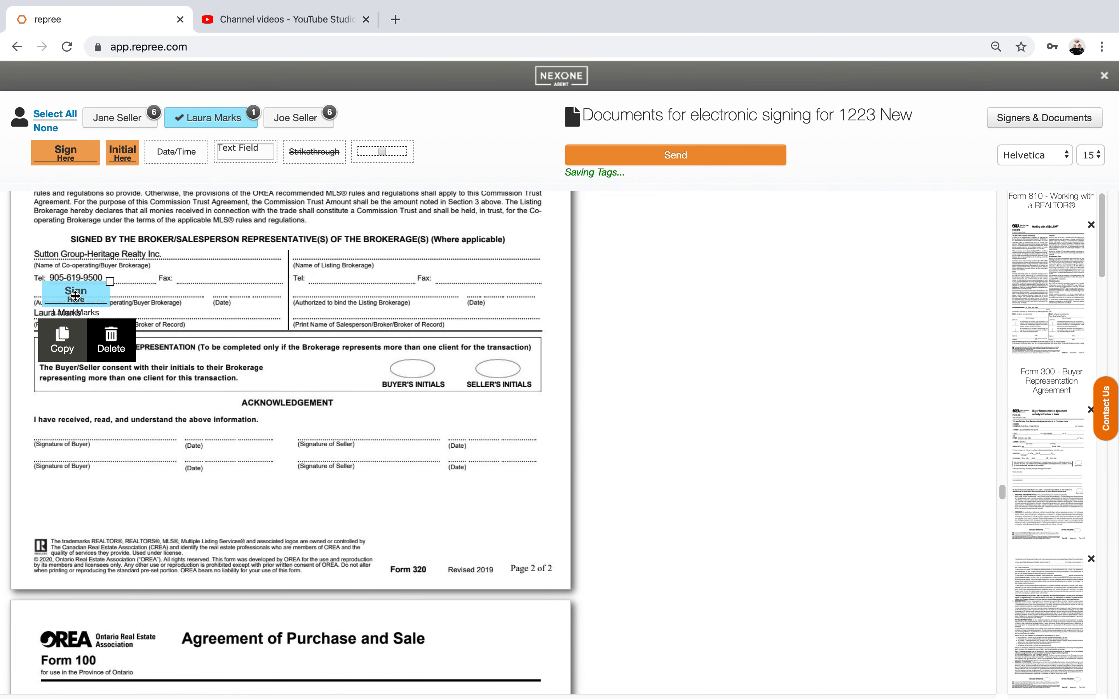
{"action": "mouse_move", "coordinate": [175, 152]}
{"action": "left_mouse_down"}
{"action": "mouse_move", "coordinate": [211, 301]}
{"action": "mouse_move", "coordinate": [191, 299]}
{"action": "left_mouse_up"}
Place signature and date/time tags for both clients only, one per buyer line, in Form 320's Acknowledgement section
{"action": "left_click", "coordinate": [110, 118]}
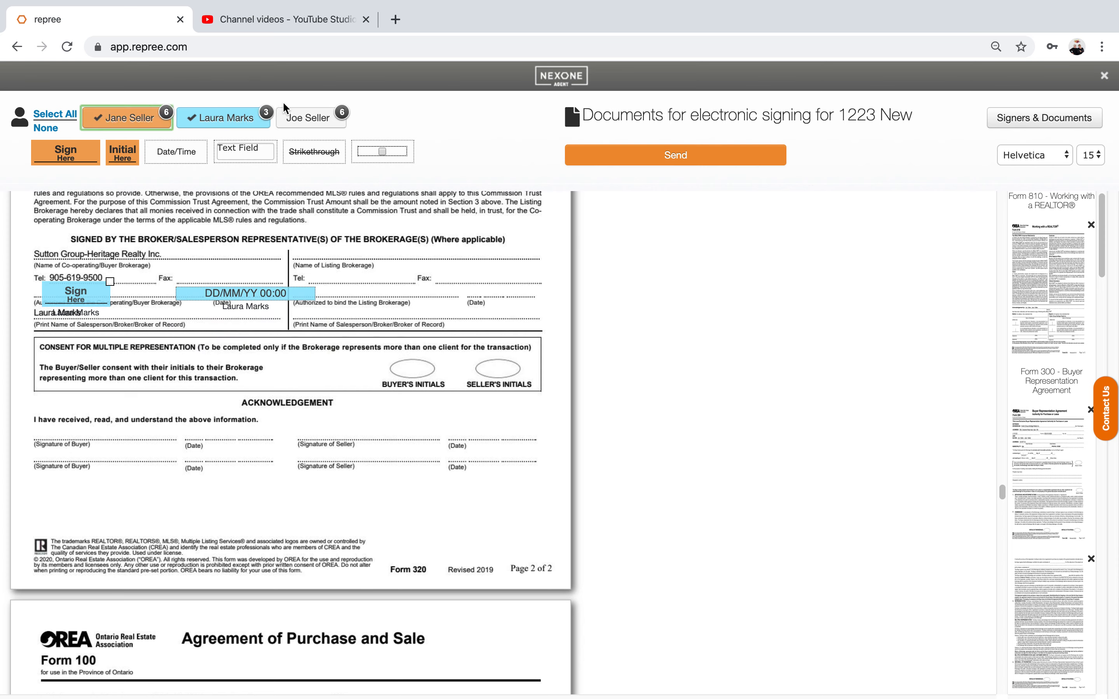
{"action": "left_click", "coordinate": [296, 116]}
{"action": "left_click", "coordinate": [214, 118]}
{"action": "mouse_move", "coordinate": [72, 160]}
{"action": "left_mouse_down"}
{"action": "mouse_move", "coordinate": [73, 509]}
{"action": "mouse_move", "coordinate": [48, 461]}
{"action": "mouse_move", "coordinate": [73, 426]}
{"action": "left_mouse_up"}
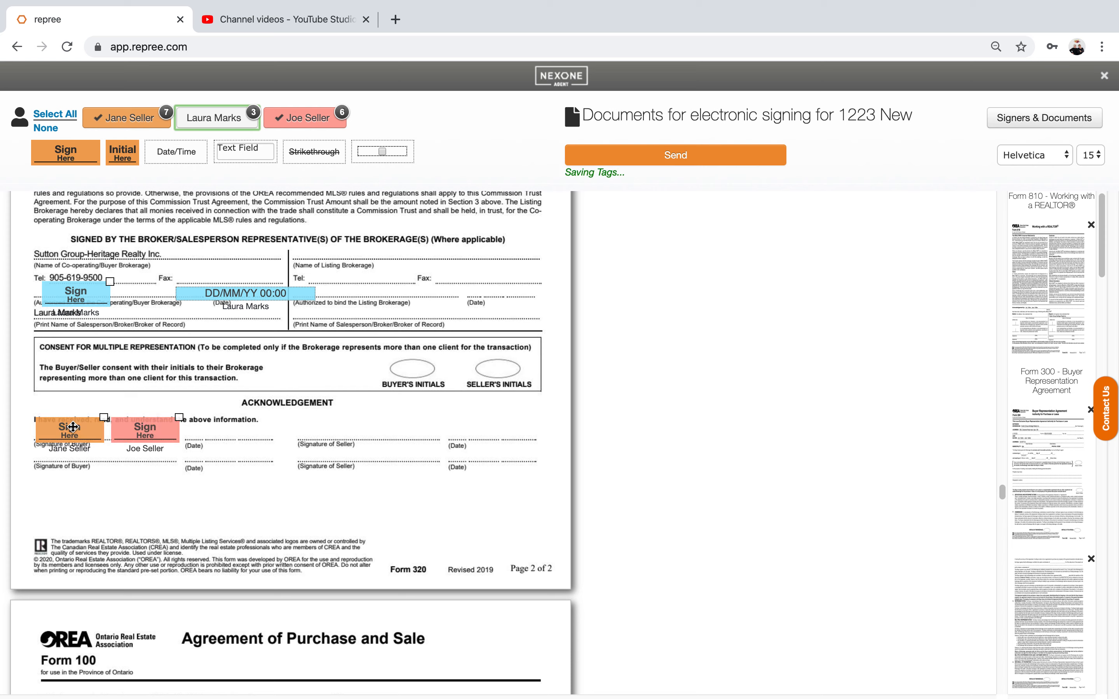
{"action": "left_click_drag", "start_coordinate": [142, 435], "coordinate": [63, 469]}
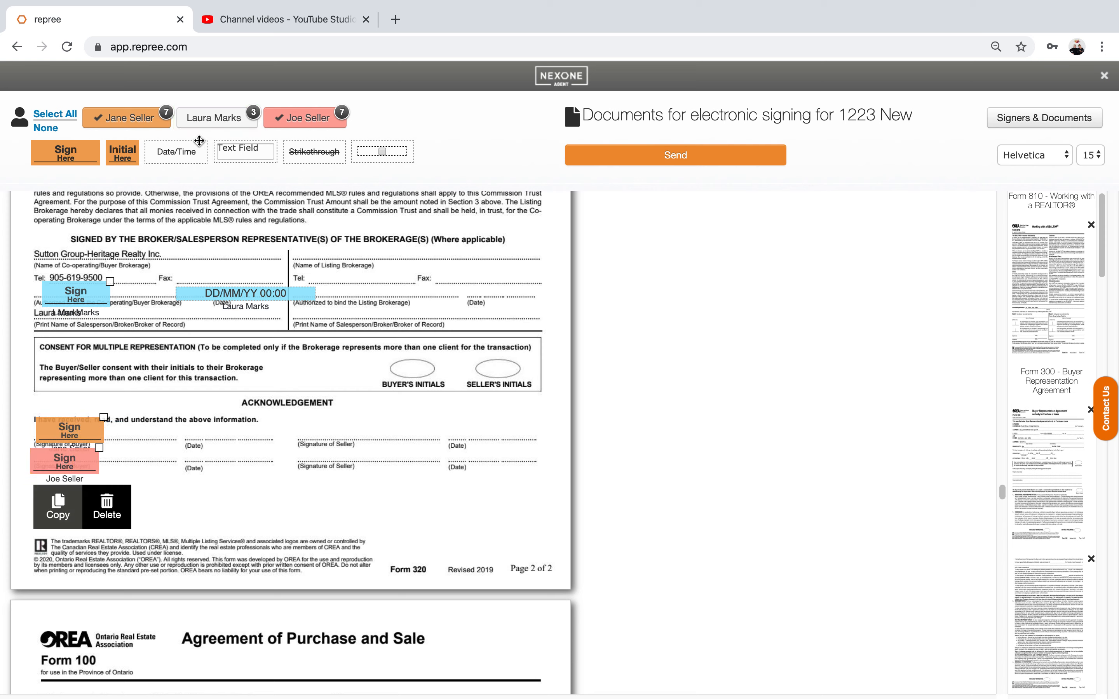
{"action": "left_click_drag", "start_coordinate": [180, 151], "coordinate": [182, 441]}
{"action": "left_click_drag", "start_coordinate": [311, 435], "coordinate": [156, 459]}
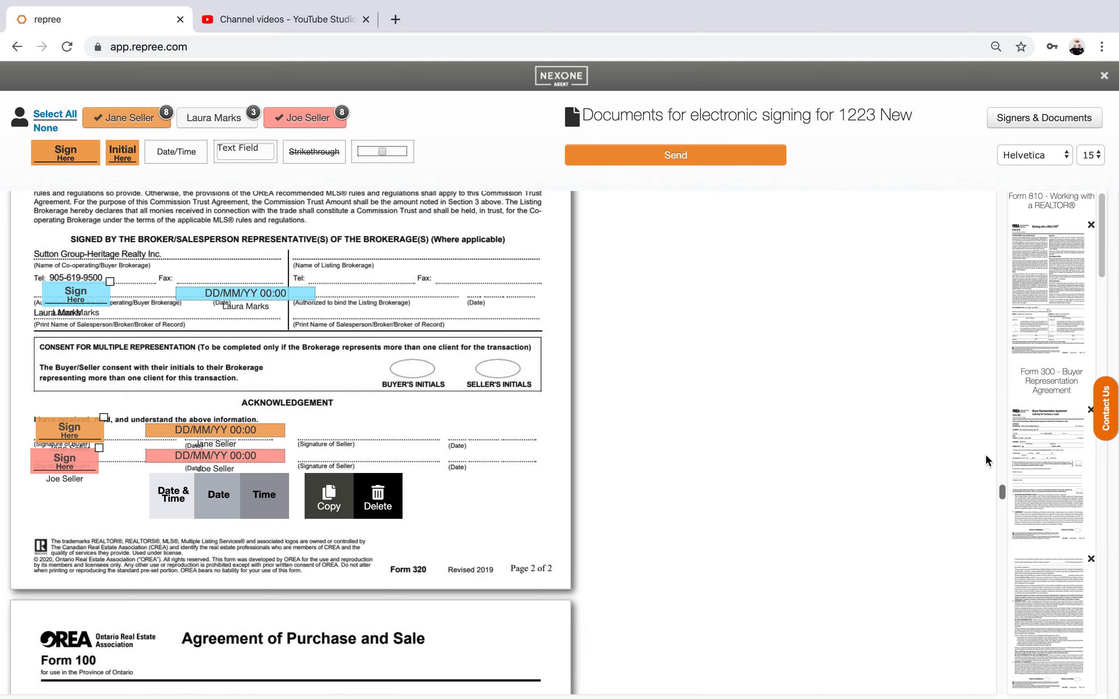
Check the Form 100 pages and send the tagged signing session to the signers
{"action": "left_click_drag", "start_coordinate": [1003, 492], "coordinate": [944, 695]}
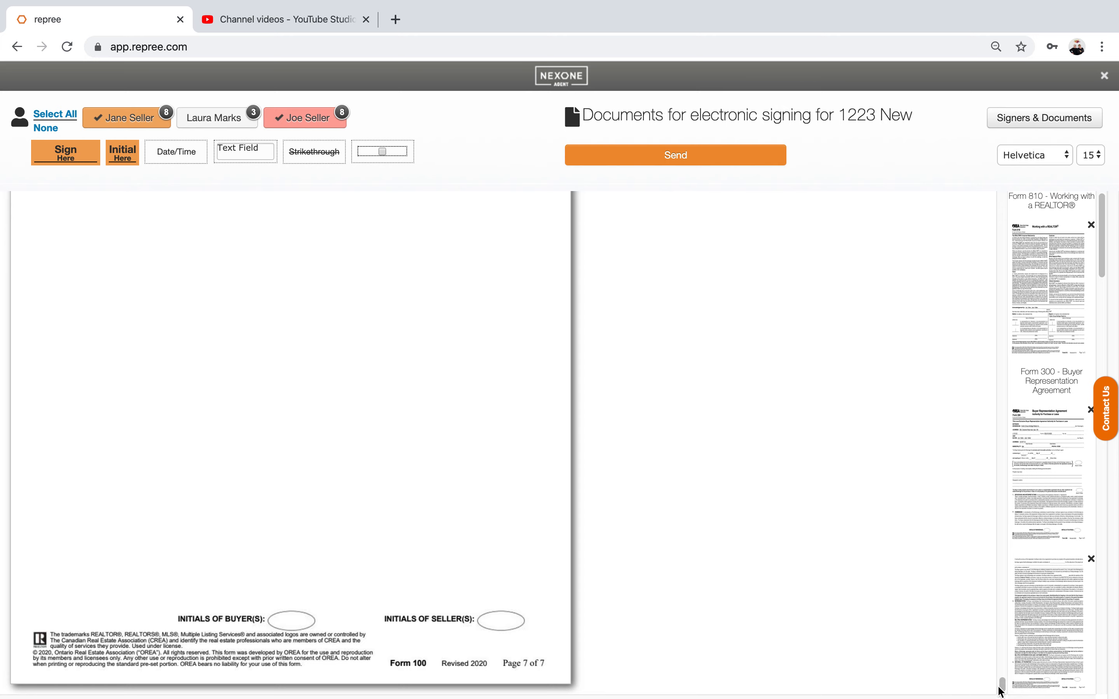
{"action": "left_click_drag", "start_coordinate": [1000, 685], "coordinate": [964, 550]}
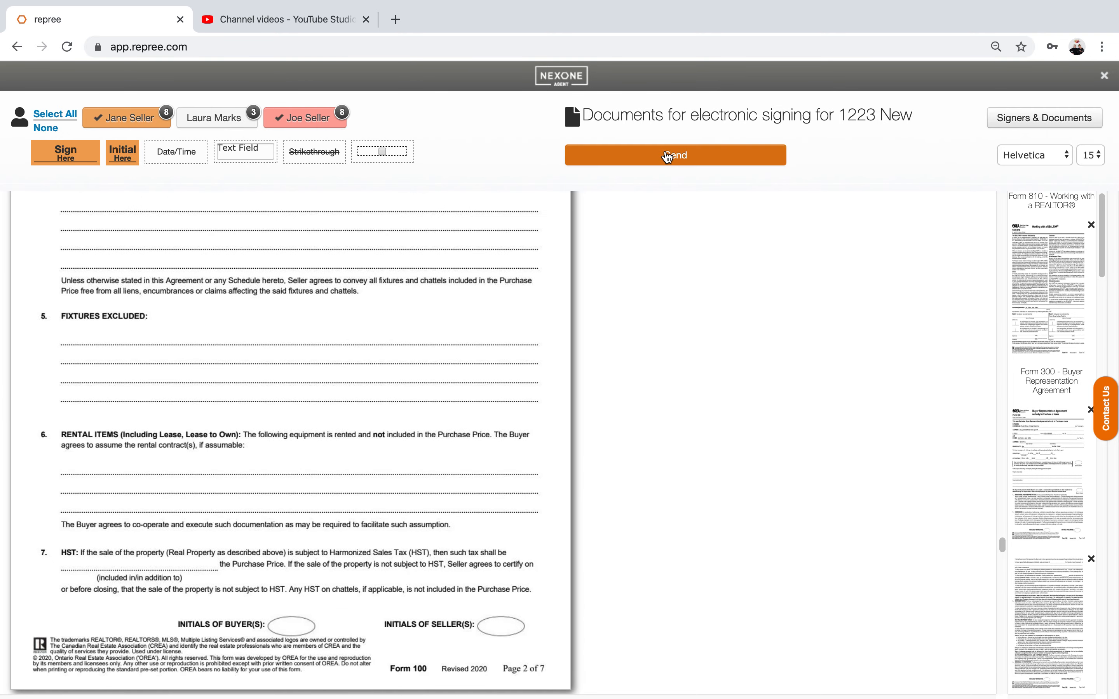
{"action": "left_click", "coordinate": [667, 156]}
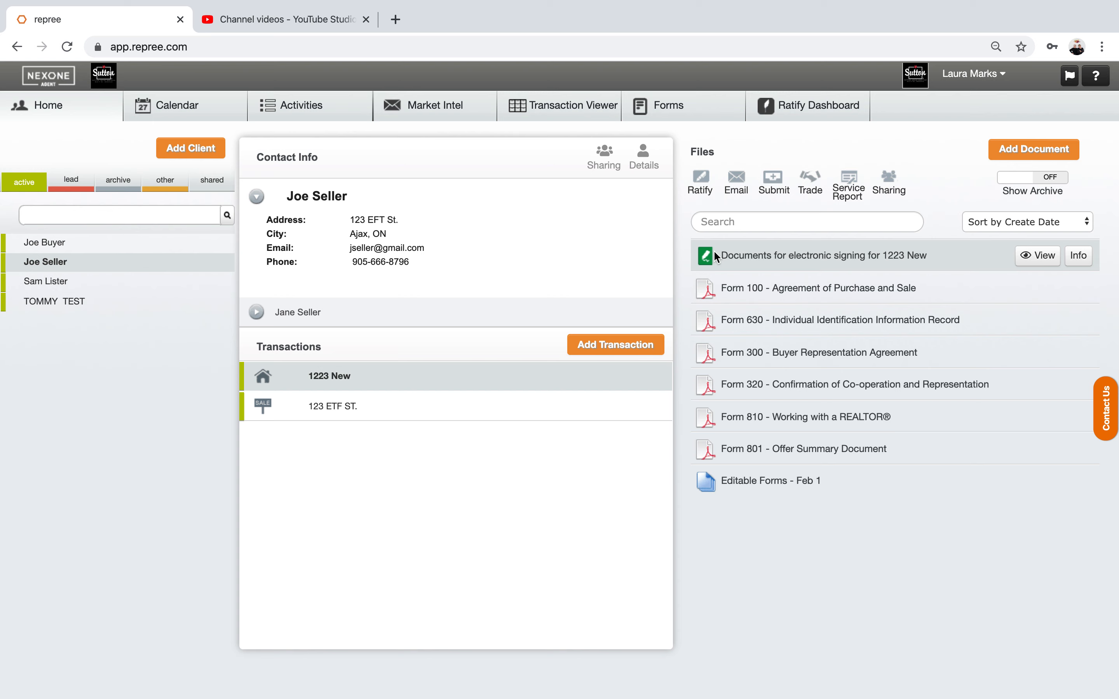
Open the sent signing session from the transaction's files to view its editing and self-signing options, and close it
{"action": "left_click", "coordinate": [703, 257]}
{"action": "left_click", "coordinate": [1031, 262]}
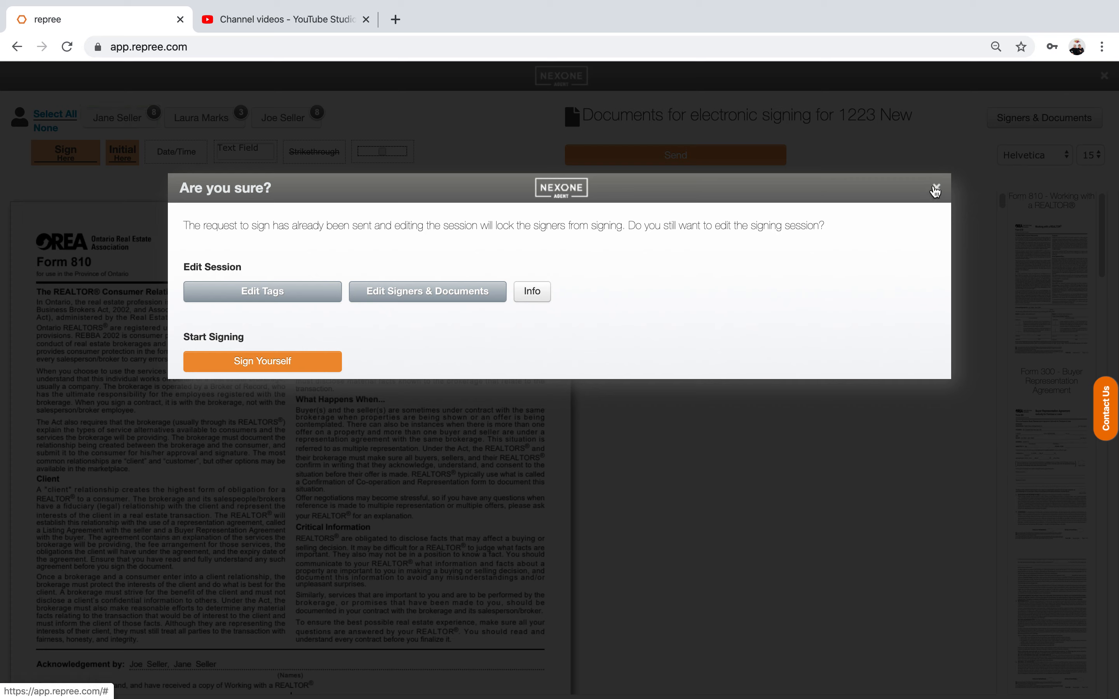
{"action": "left_click", "coordinate": [935, 186]}
Review the signing session's Sign Audit for each signer's progress and close the document info
{"action": "left_click", "coordinate": [1077, 268]}
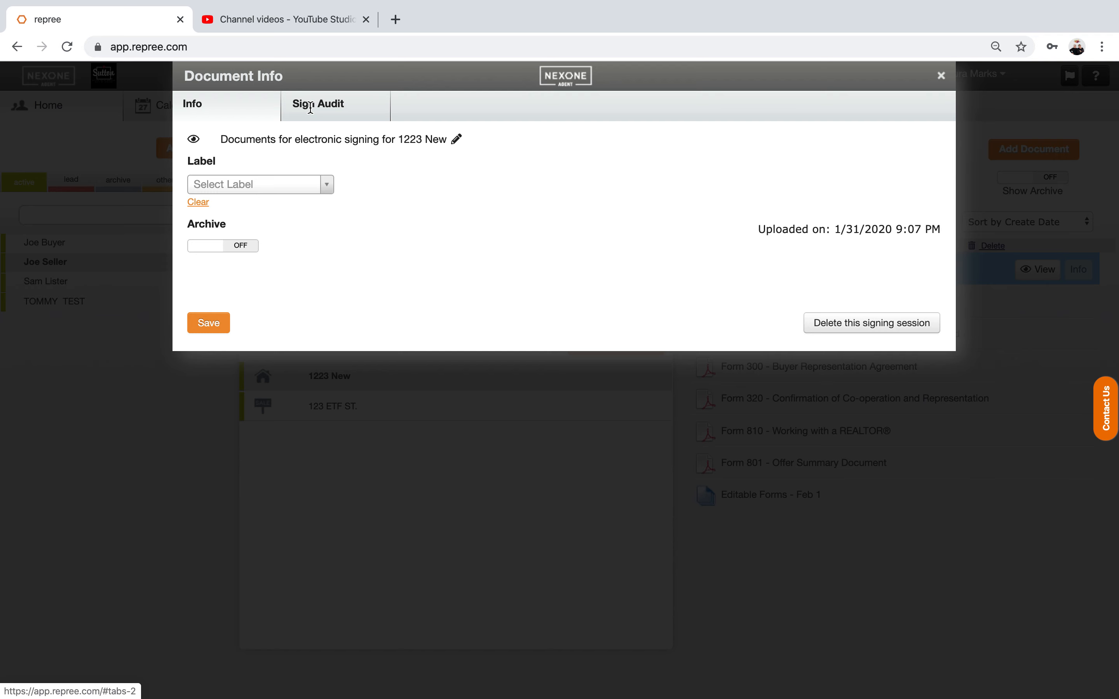
{"action": "left_click", "coordinate": [310, 107]}
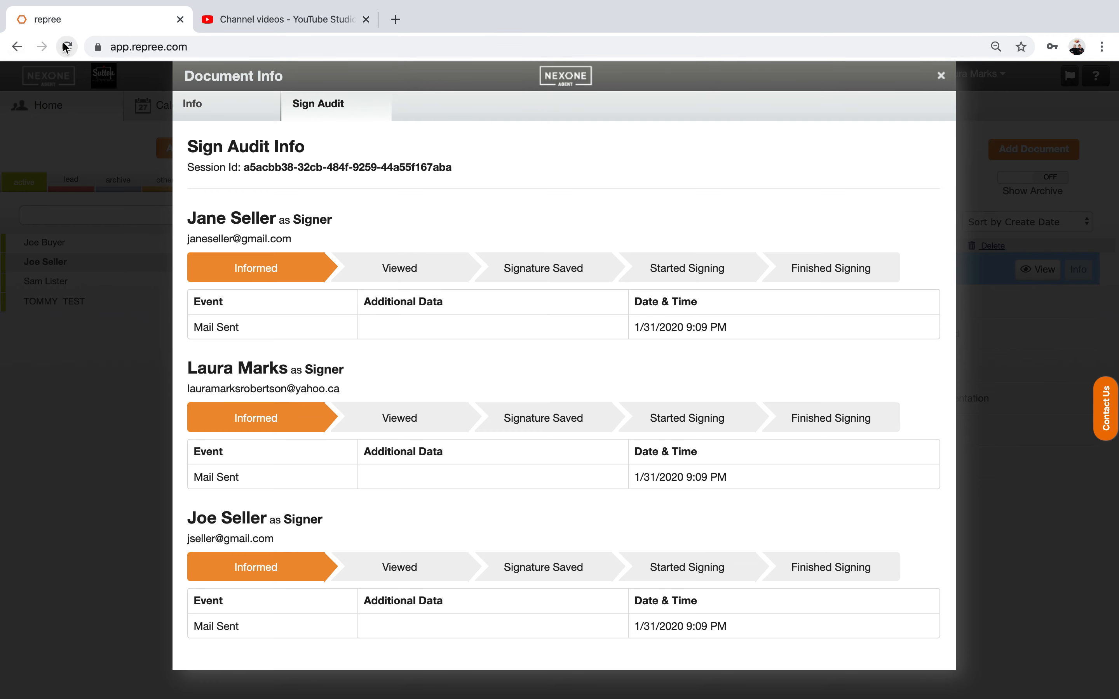
{"action": "left_click", "coordinate": [941, 75]}
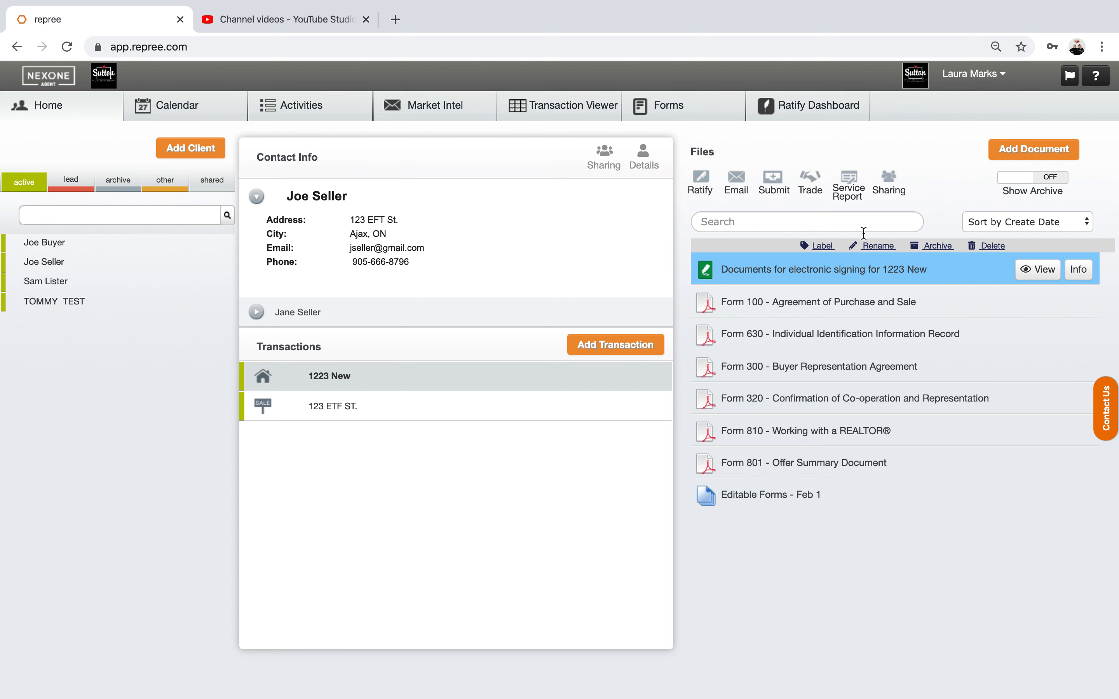
View the Form 100 - Agreement of Purchase and Sale PDF in the transaction's files and close it
{"action": "left_click", "coordinate": [1039, 299]}
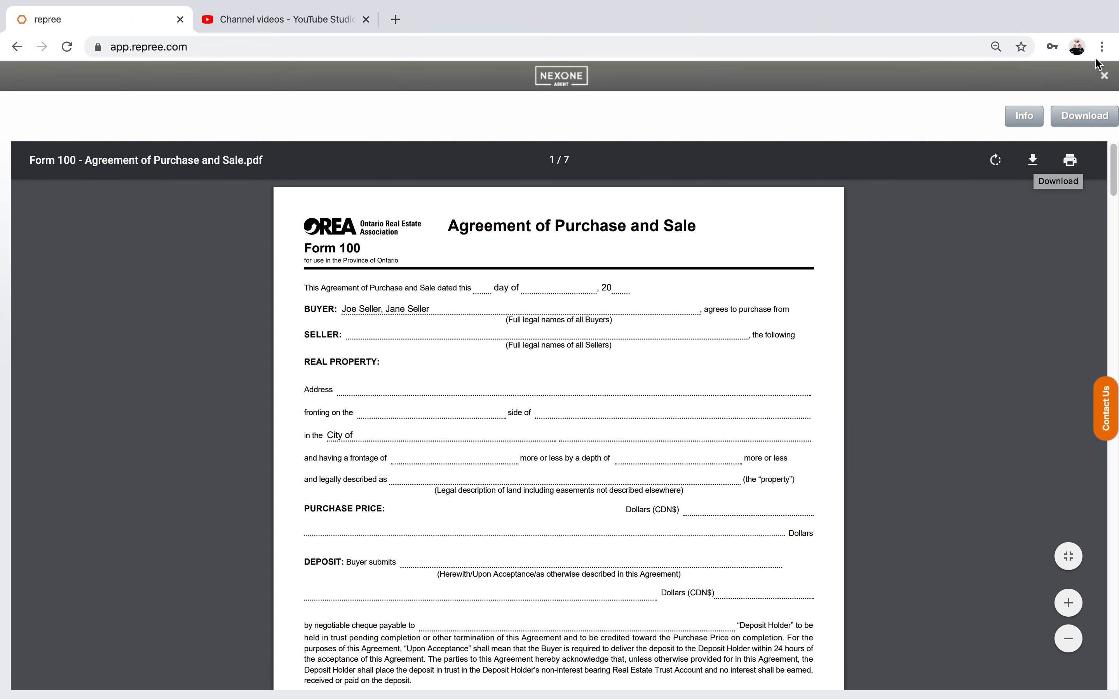
{"action": "left_click", "coordinate": [1106, 75]}
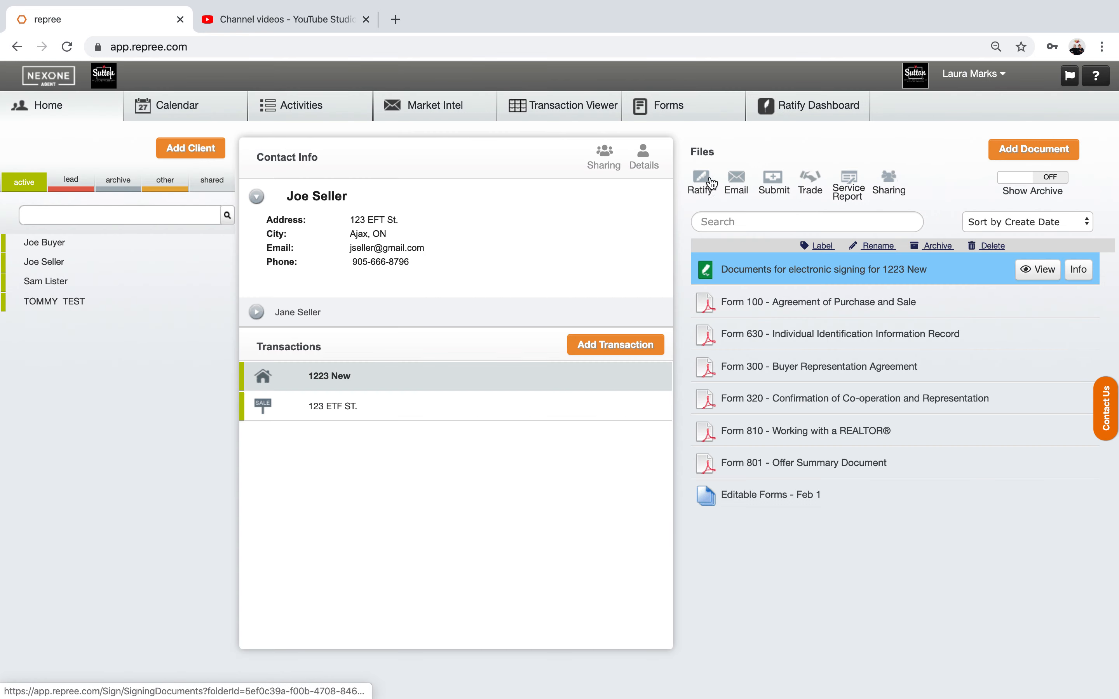